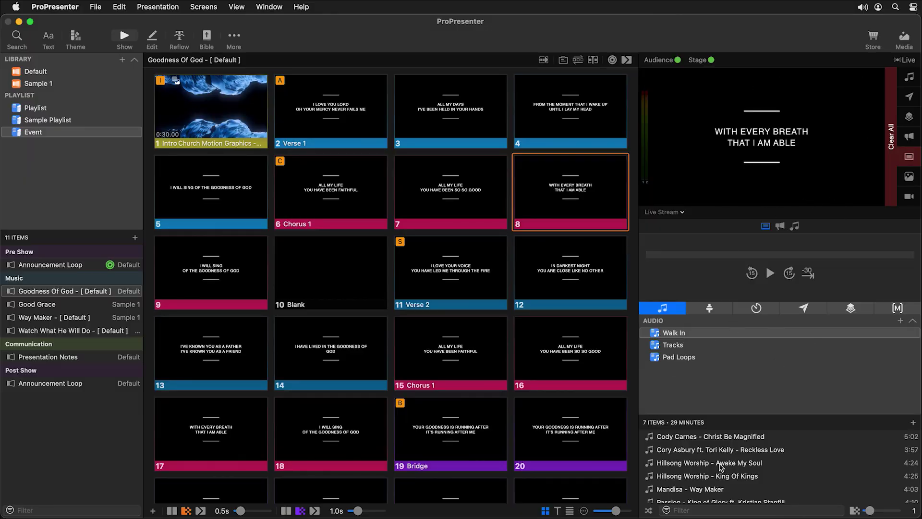
Add a new macro named Music to the Macros list
{"action": "left_click", "coordinate": [898, 310]}
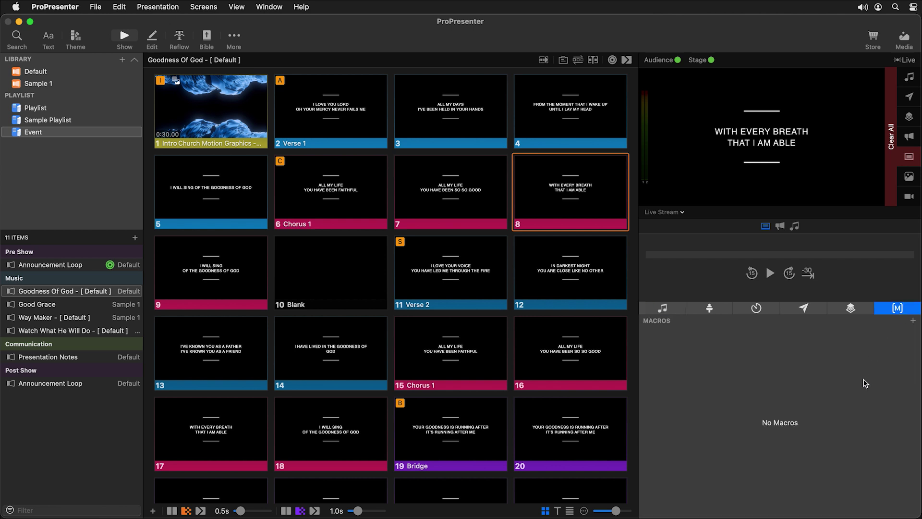
{"action": "left_click", "coordinate": [913, 320]}
{"action": "type", "text": "Music"}
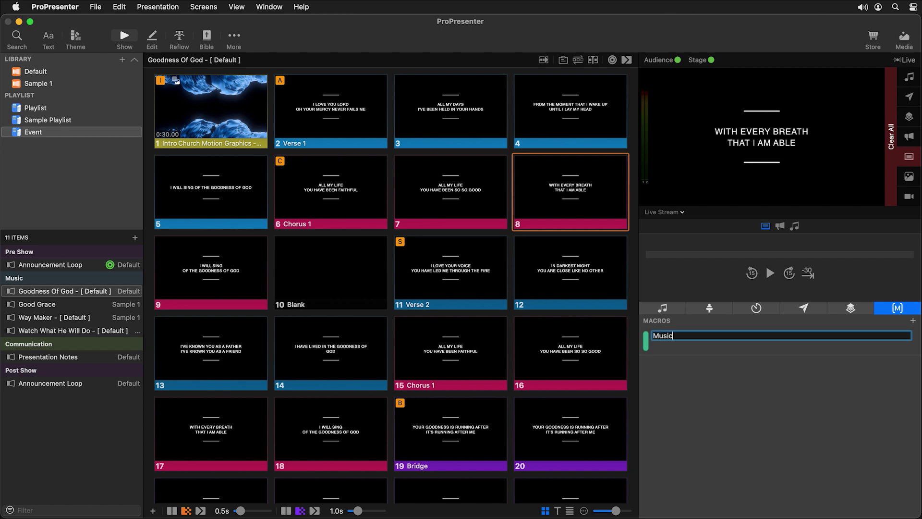
{"action": "key", "text": "Return"}
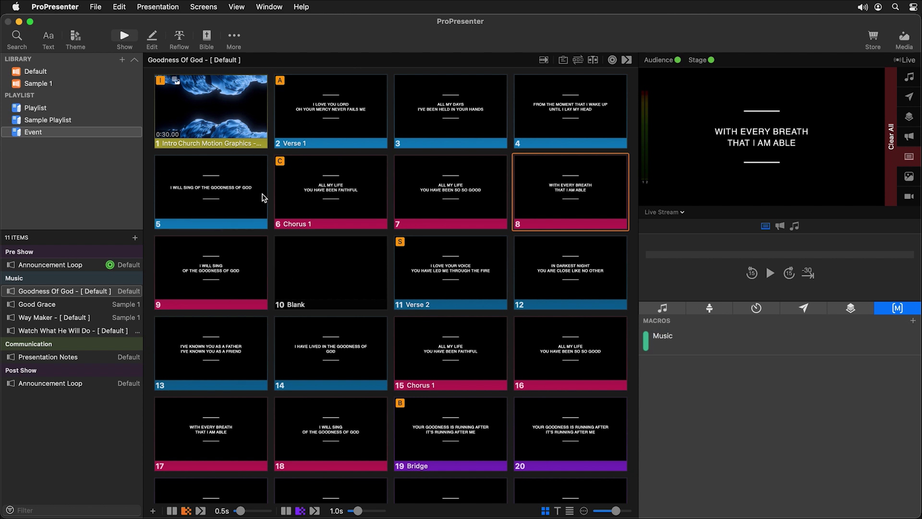
{"action": "right_click", "coordinate": [196, 123]}
{"action": "mouse_move", "coordinate": [287, 235]}
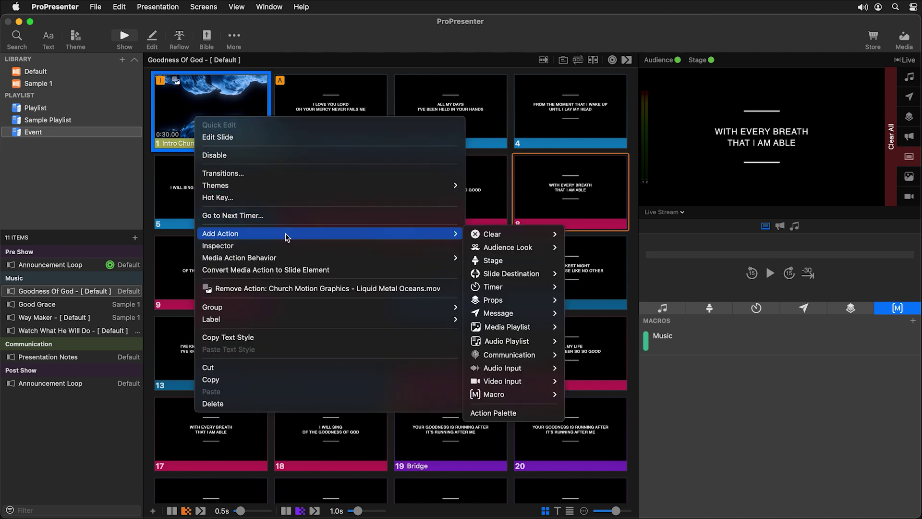
{"action": "mouse_move", "coordinate": [538, 247]}
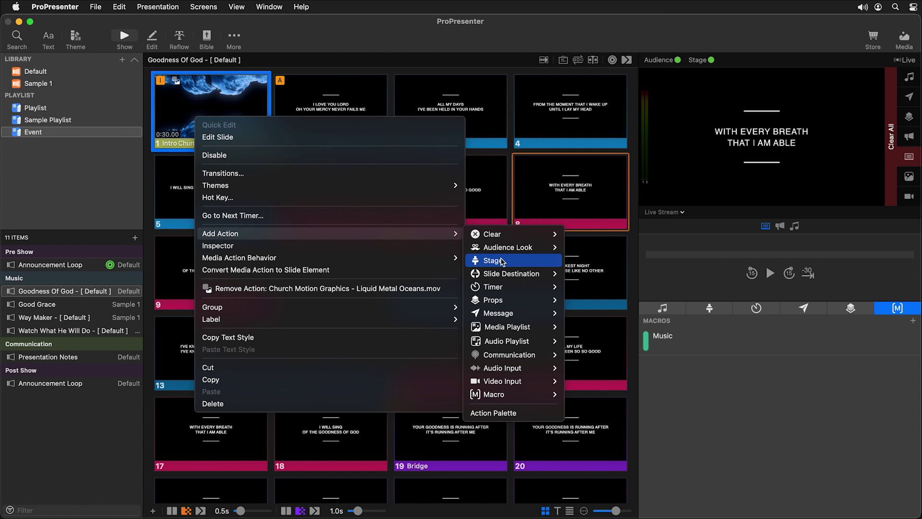
{"action": "left_click", "coordinate": [693, 399]}
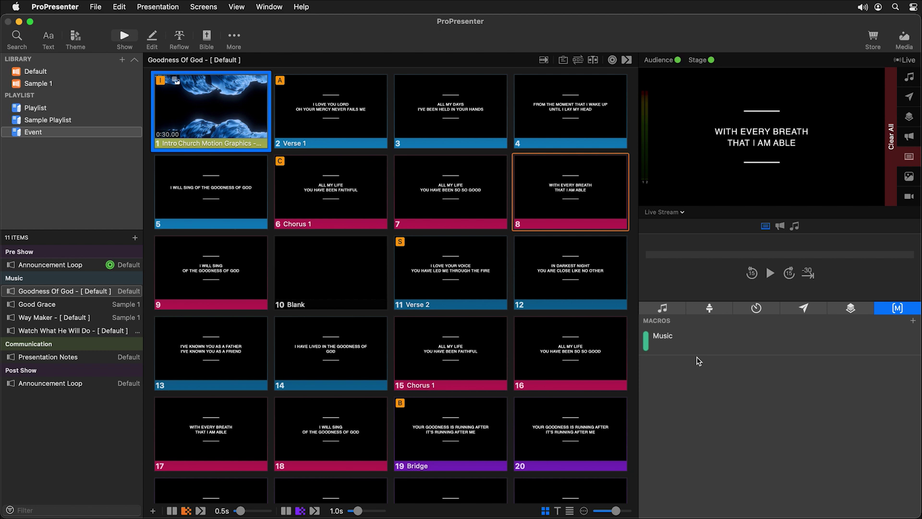
Add the Music audience look action to the Music macro
{"action": "right_click", "coordinate": [681, 346]}
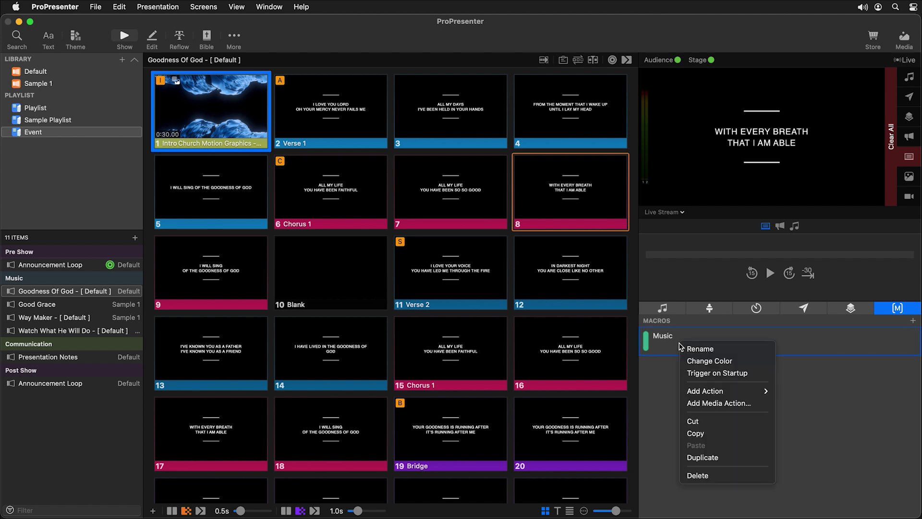
{"action": "mouse_move", "coordinate": [703, 392]}
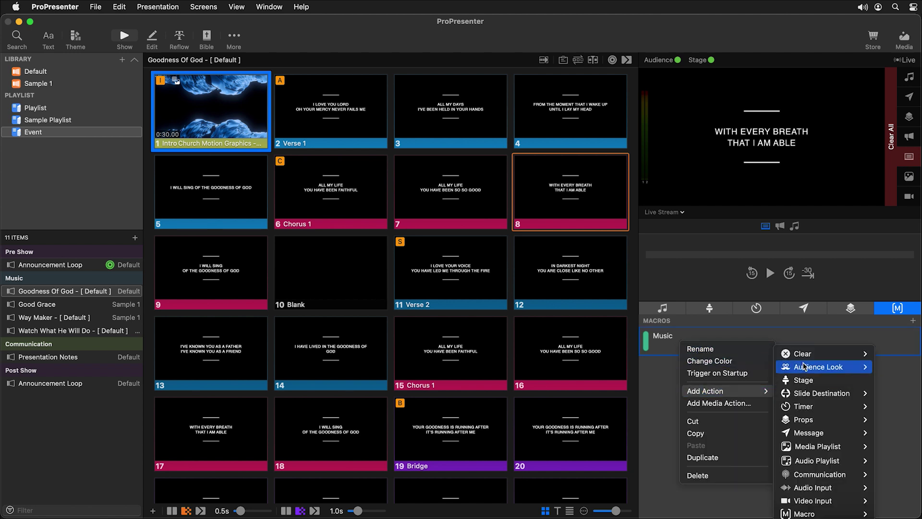
{"action": "mouse_move", "coordinate": [816, 366]}
{"action": "left_click", "coordinate": [714, 390]}
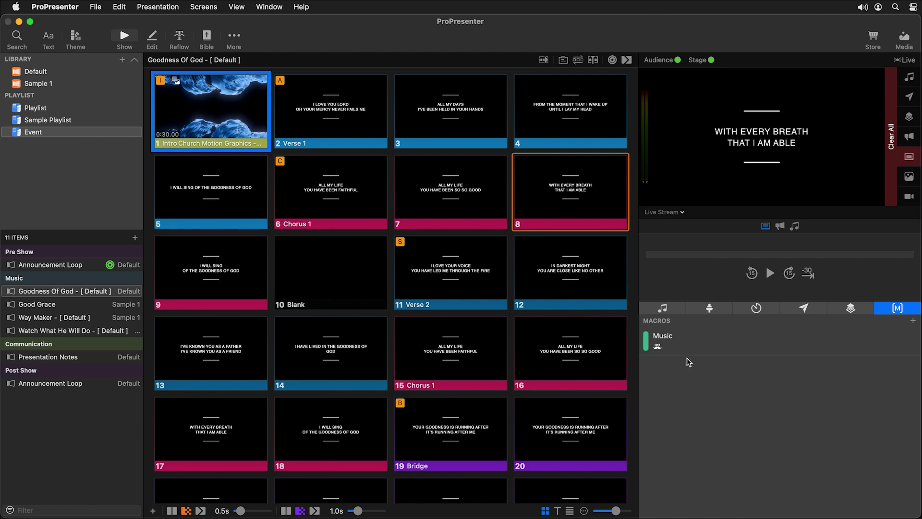
Add a Stage action setting Stage Display to Current/Next Stacked - Music
{"action": "right_click", "coordinate": [687, 345]}
{"action": "mouse_move", "coordinate": [712, 393]}
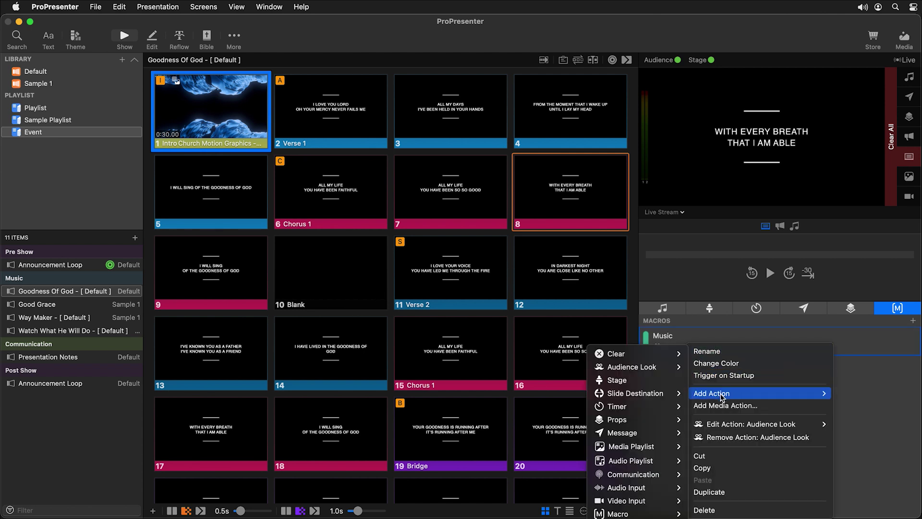
{"action": "left_click", "coordinate": [625, 380]}
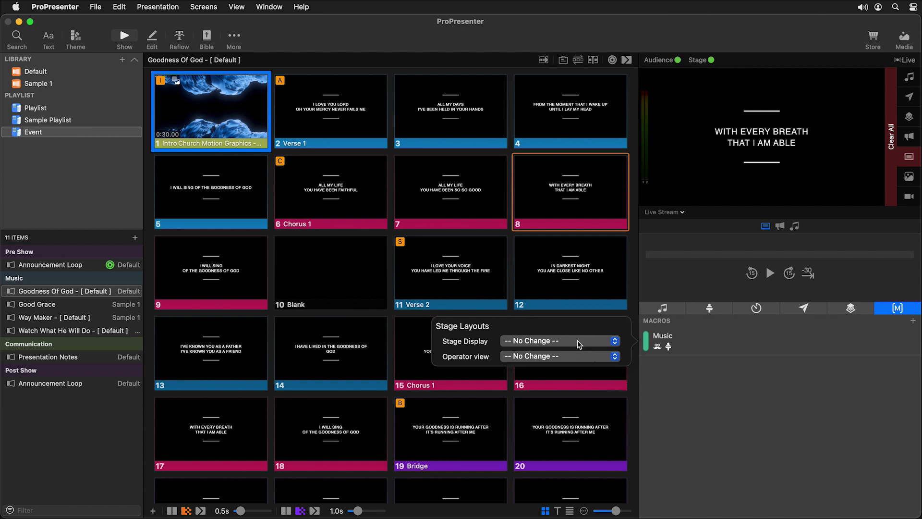
{"action": "left_click", "coordinate": [578, 341]}
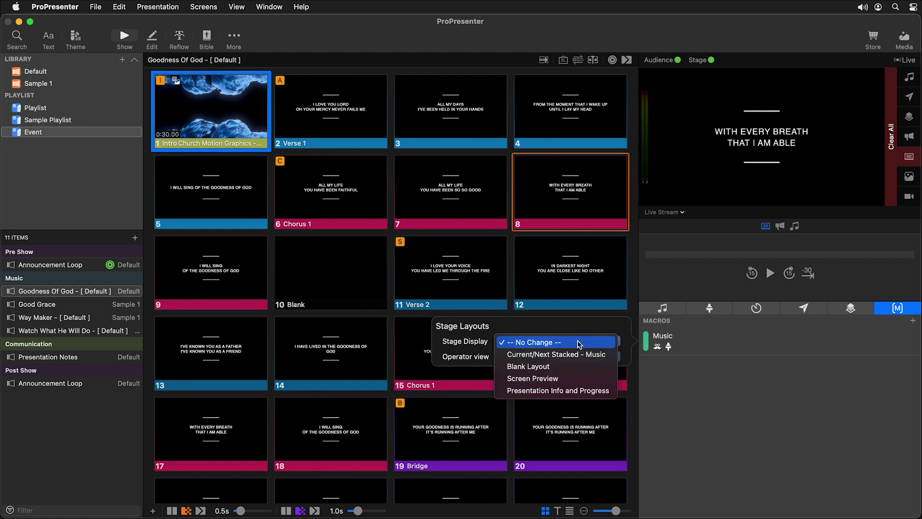
{"action": "left_click", "coordinate": [547, 357]}
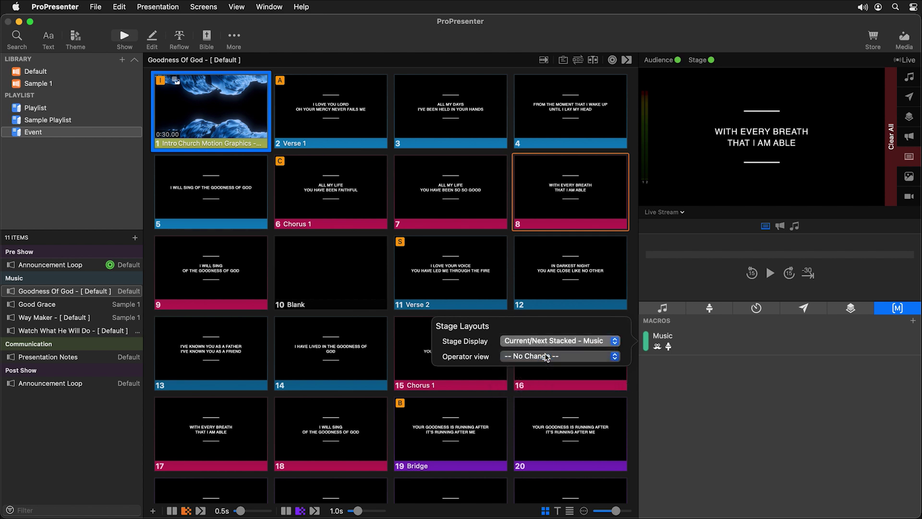
{"action": "left_click", "coordinate": [765, 431]}
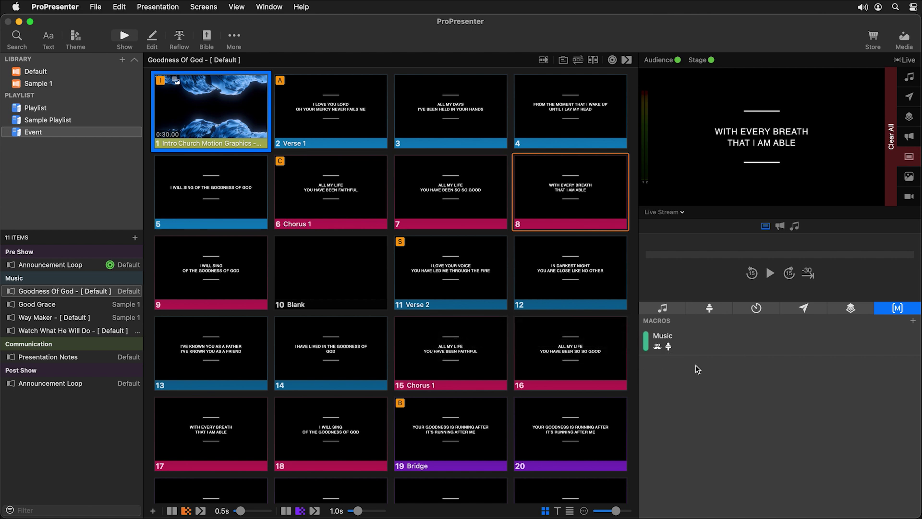
Run the Music macro and preview Main Output, Live Stream, then Stage Display
{"action": "left_click", "coordinate": [685, 348]}
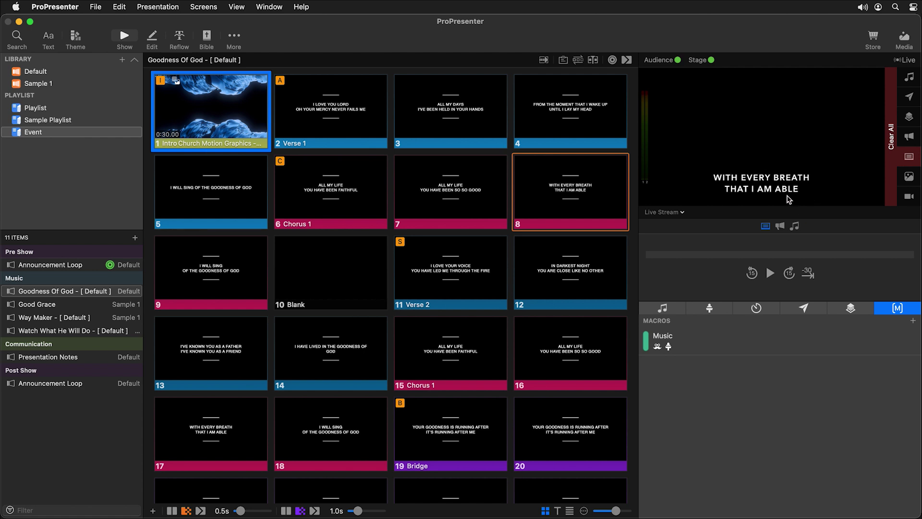
{"action": "left_click", "coordinate": [669, 212]}
{"action": "left_click", "coordinate": [677, 238]}
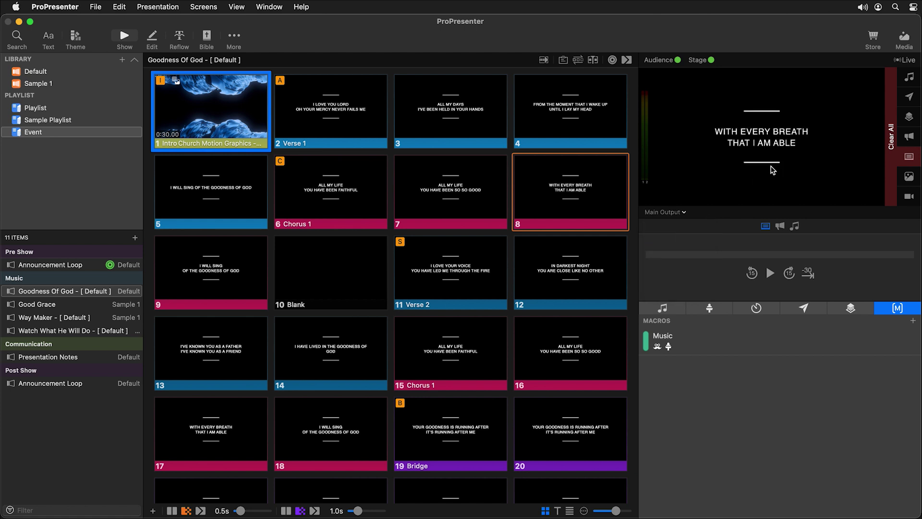
{"action": "left_click", "coordinate": [679, 213]}
{"action": "left_click", "coordinate": [676, 250]}
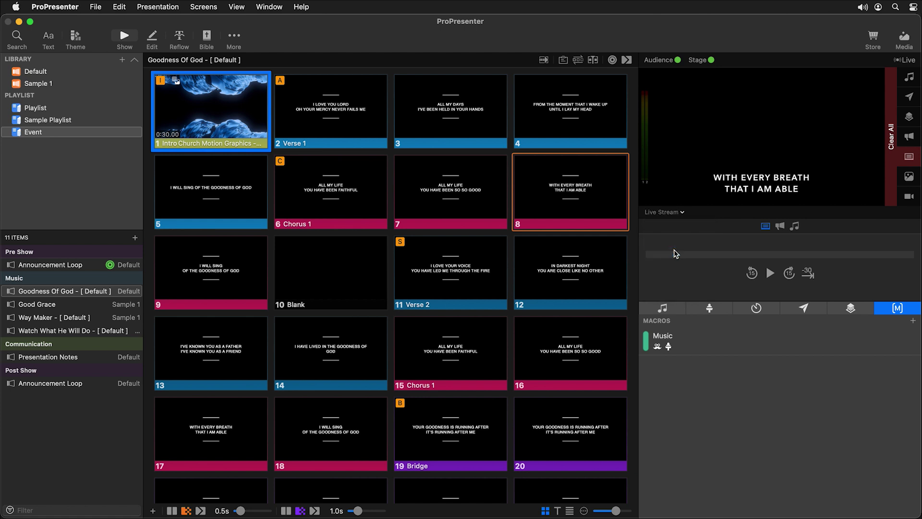
{"action": "left_click", "coordinate": [675, 213]}
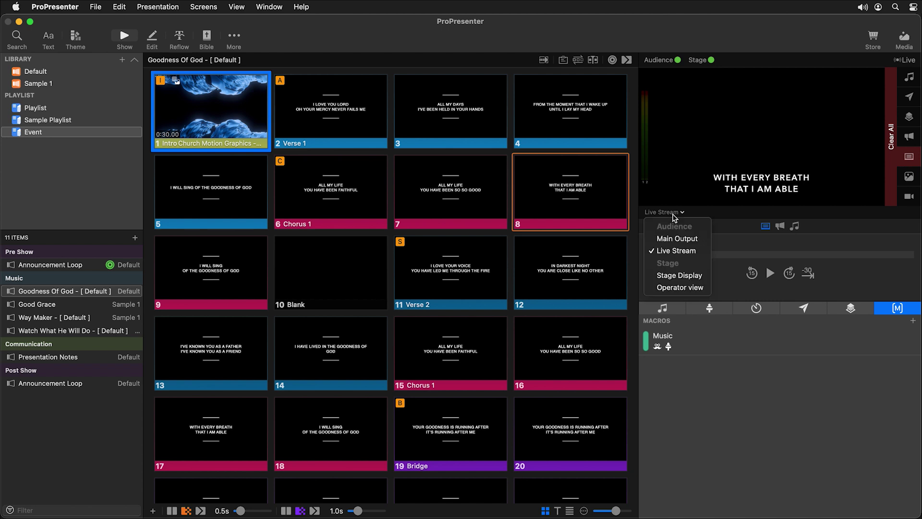
{"action": "left_click", "coordinate": [677, 276]}
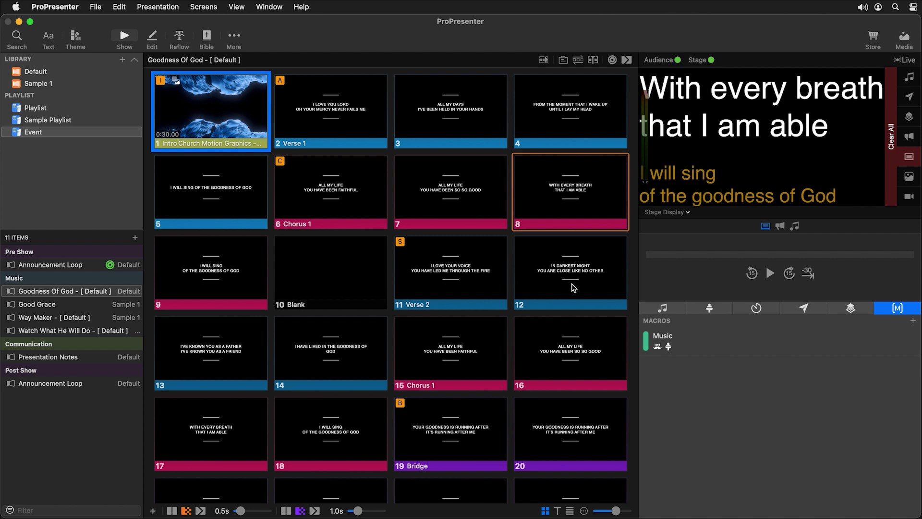
Colour the Music macro Lemon yellow and attach it to Goodness Of God slide 1
{"action": "right_click", "coordinate": [677, 339]}
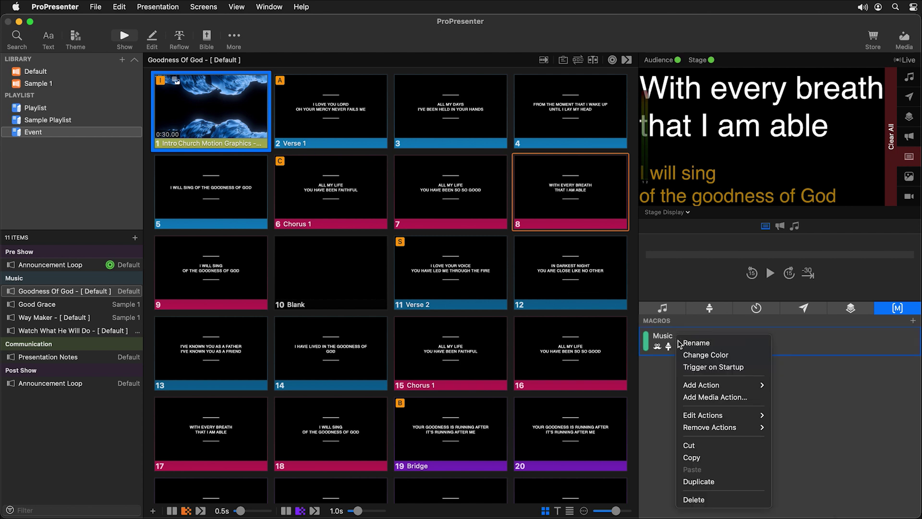
{"action": "left_click", "coordinate": [705, 355]}
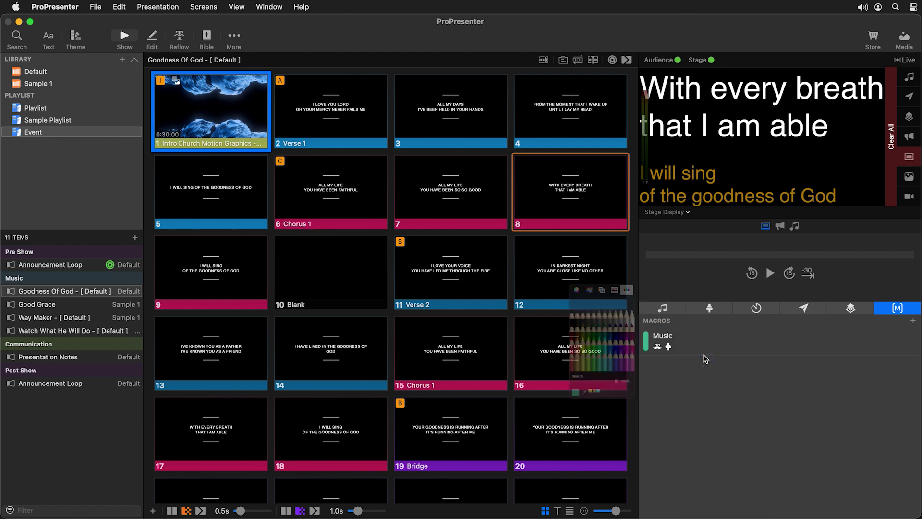
{"action": "left_click", "coordinate": [532, 348]}
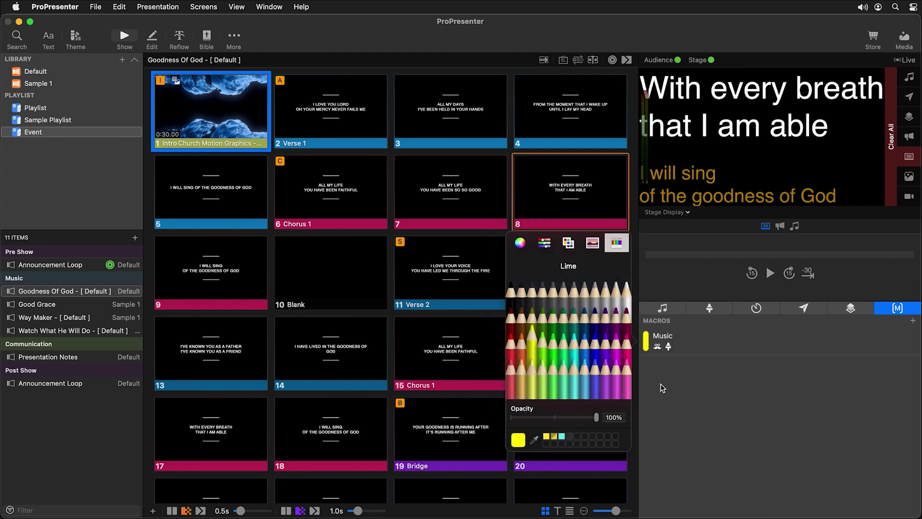
{"action": "left_click", "coordinate": [714, 408]}
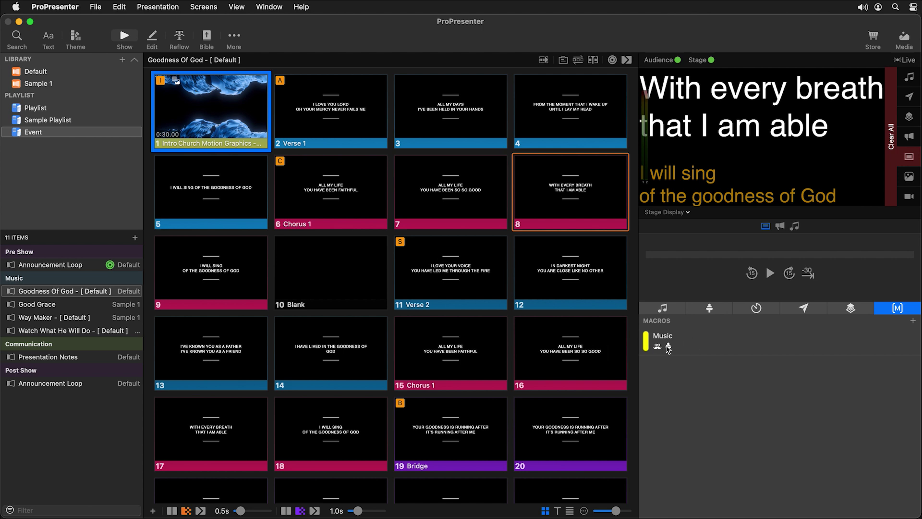
{"action": "left_click_drag", "start_coordinate": [668, 346], "coordinate": [213, 112]}
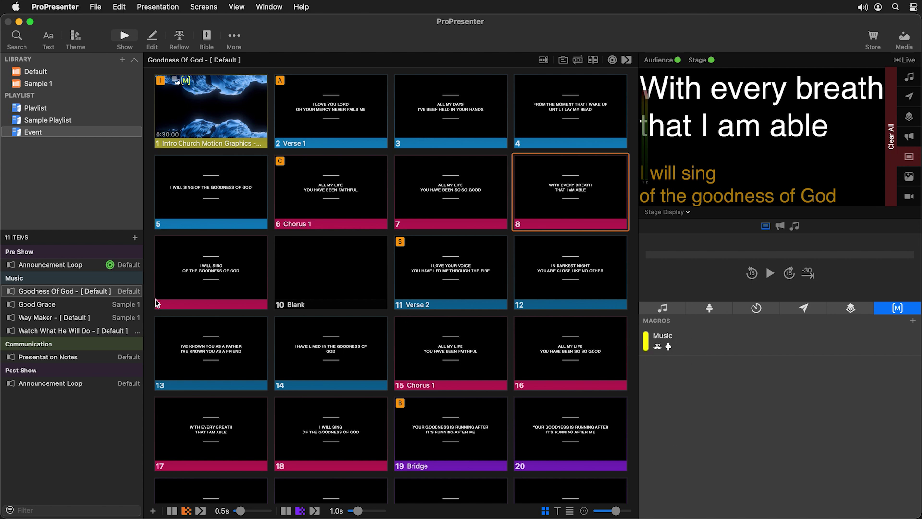
Open Good Grace and add the Music macro action to its slide 1
{"action": "left_click", "coordinate": [39, 306]}
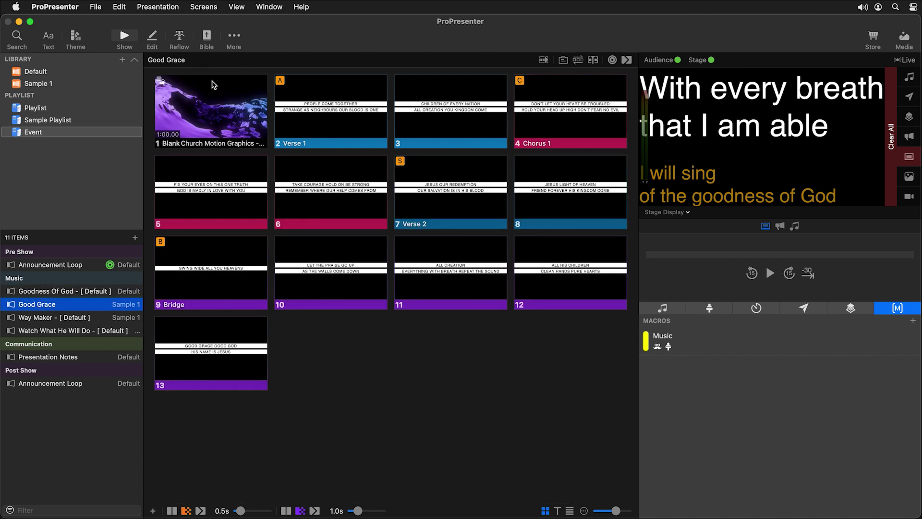
{"action": "right_click", "coordinate": [214, 85]}
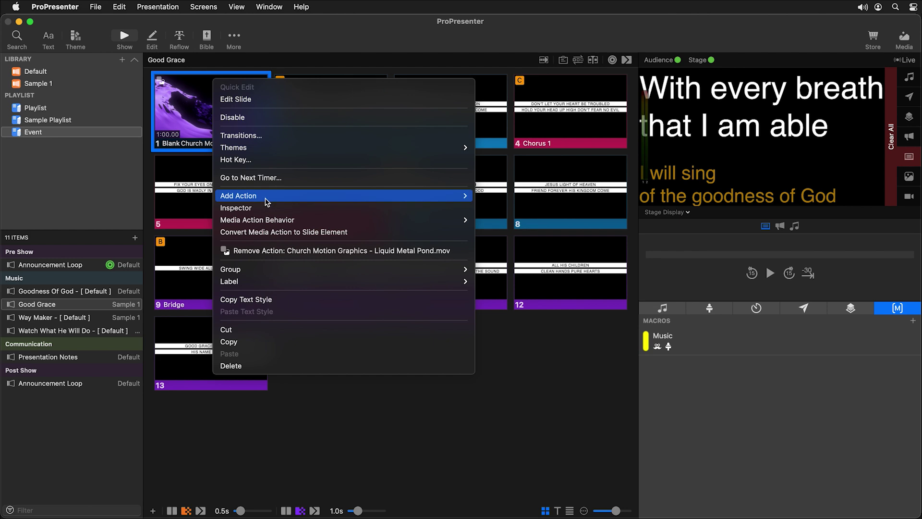
{"action": "mouse_move", "coordinate": [265, 198]}
{"action": "mouse_move", "coordinate": [523, 356]}
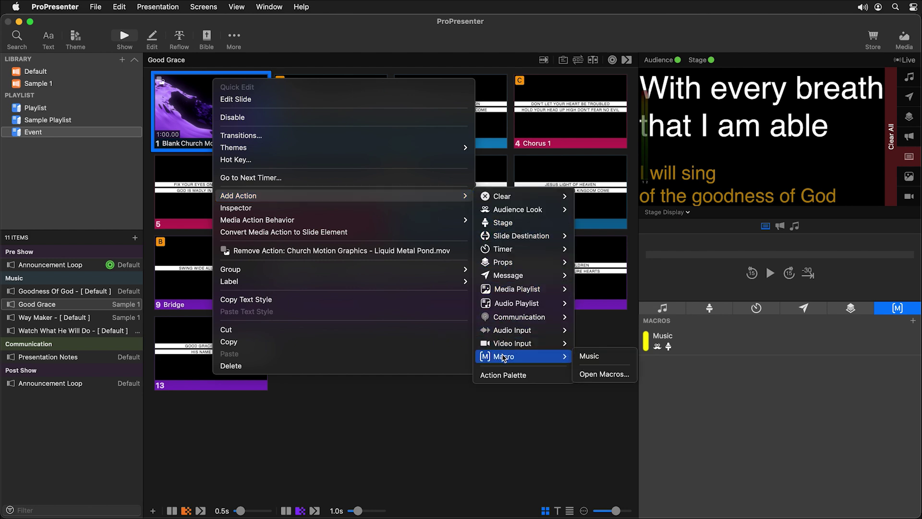
{"action": "left_click", "coordinate": [594, 361]}
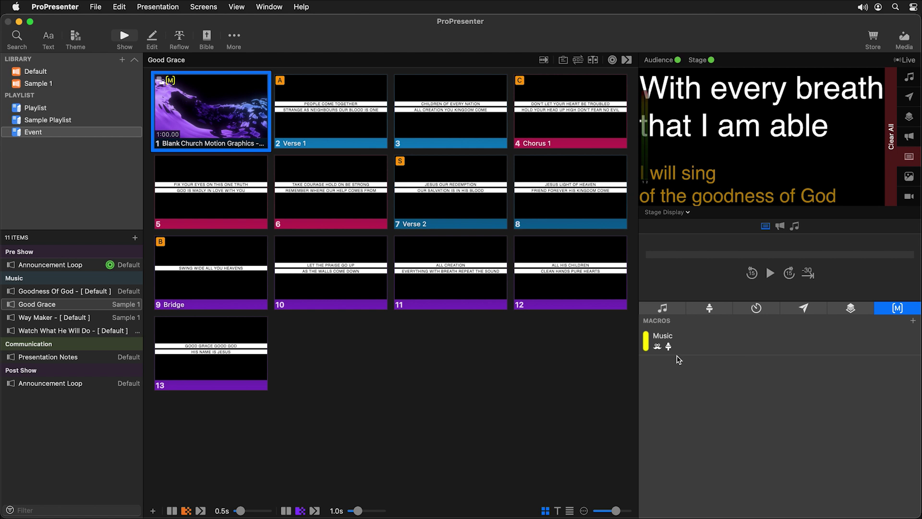
Change the Music macro's stage action to Presentation Info and Progress
{"action": "right_click", "coordinate": [689, 345]}
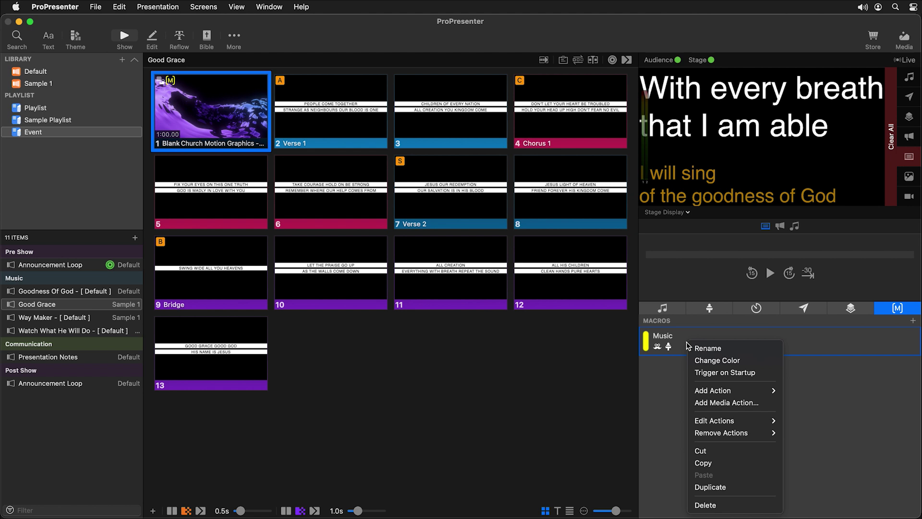
{"action": "mouse_move", "coordinate": [701, 423]}
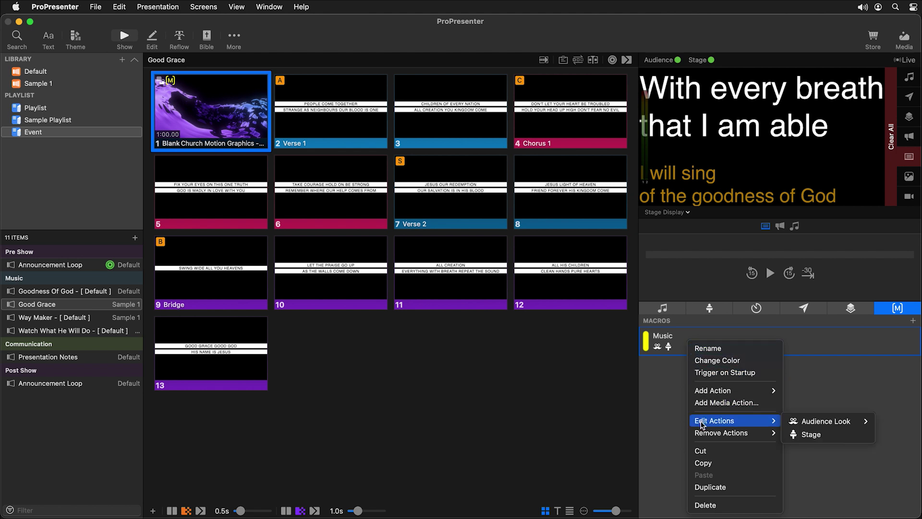
{"action": "left_click", "coordinate": [797, 434]}
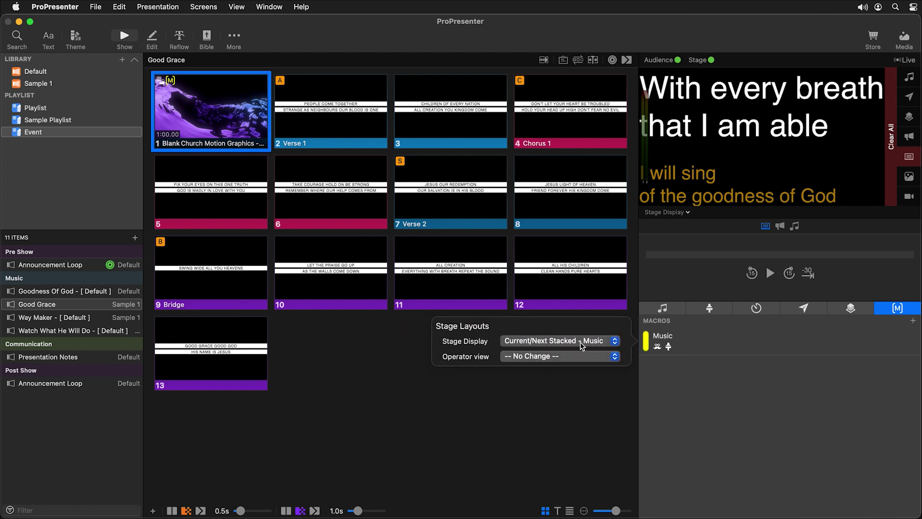
{"action": "left_click", "coordinate": [585, 342]}
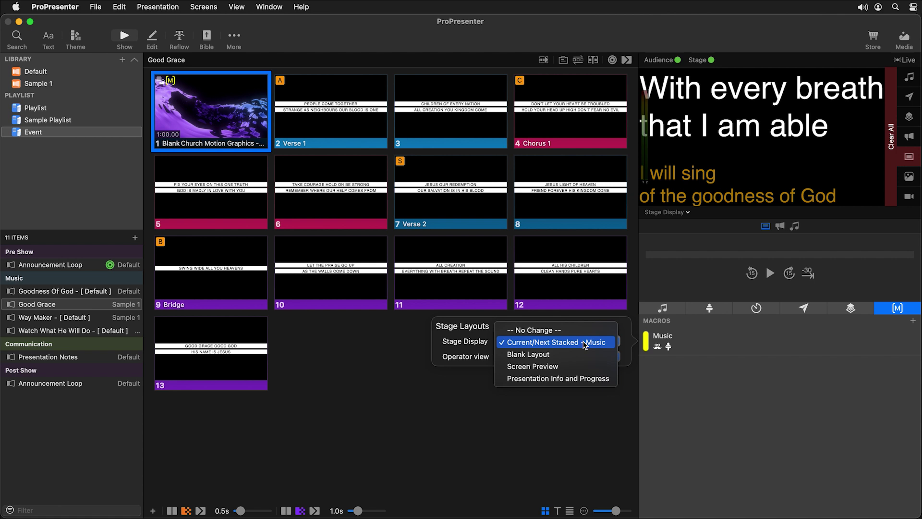
{"action": "left_click", "coordinate": [572, 380]}
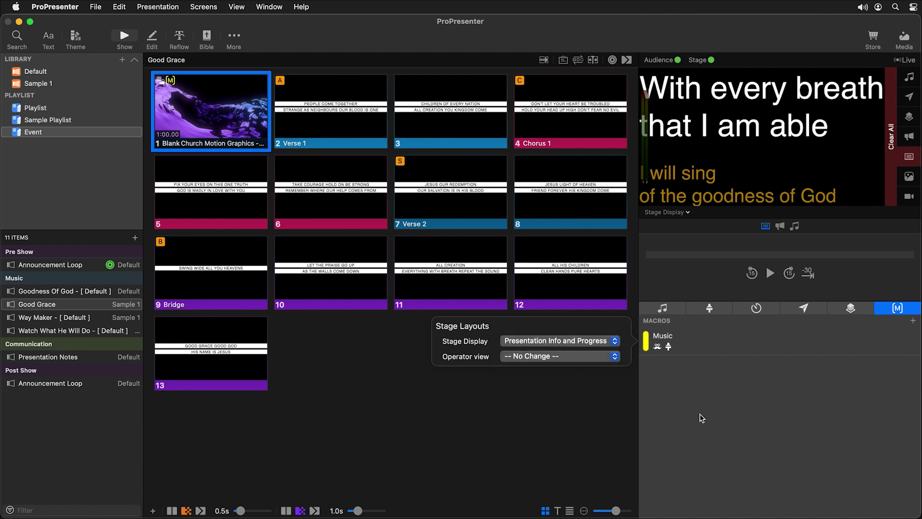
{"action": "left_click", "coordinate": [711, 412]}
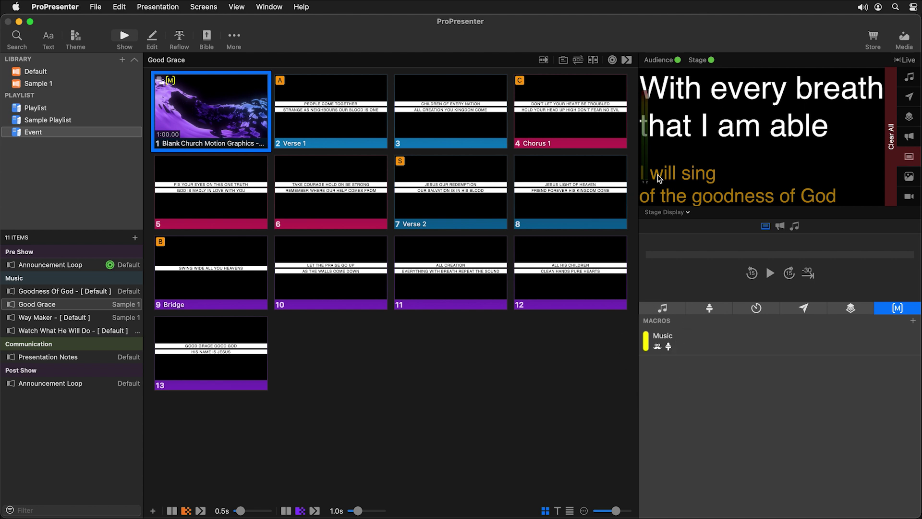
Take Good Grace slide 1 live, then take Goodness Of God's first slide live
{"action": "left_click", "coordinate": [196, 101]}
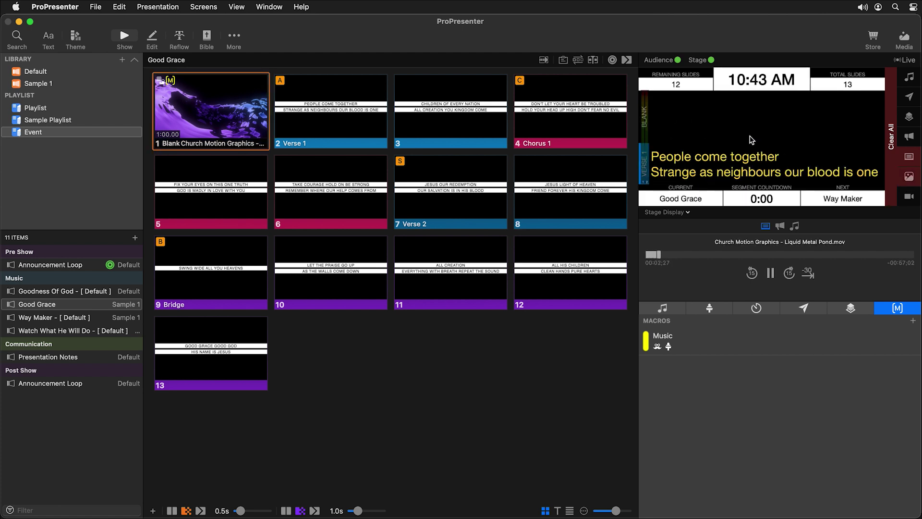
{"action": "left_click", "coordinate": [75, 294]}
{"action": "left_click", "coordinate": [75, 292]}
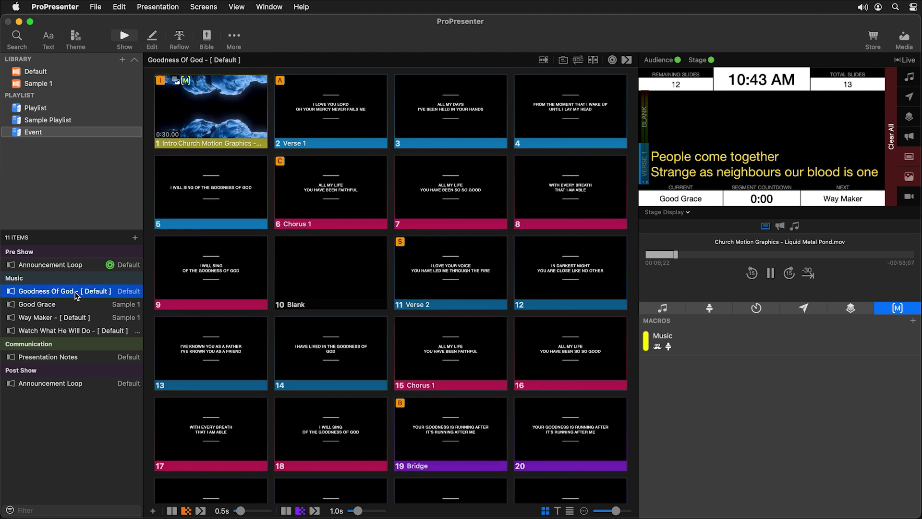
{"action": "left_click", "coordinate": [217, 119]}
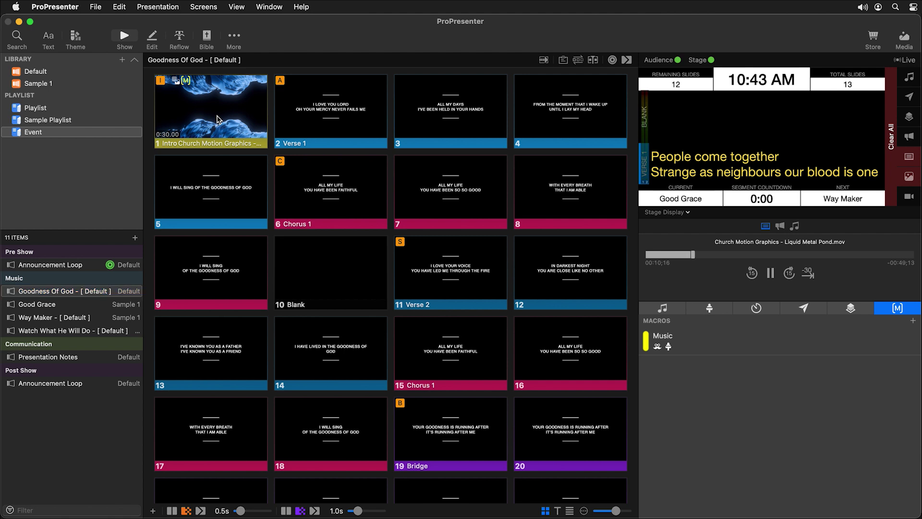
{"action": "left_click", "coordinate": [217, 120]}
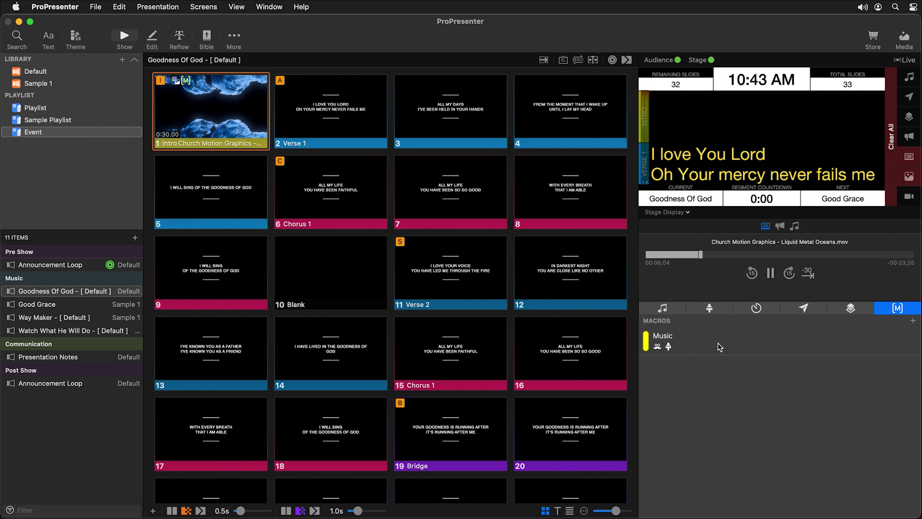
Add a Segment Timer action to the Music macro, starting elapsed time from 00:00:00
{"action": "right_click", "coordinate": [694, 347]}
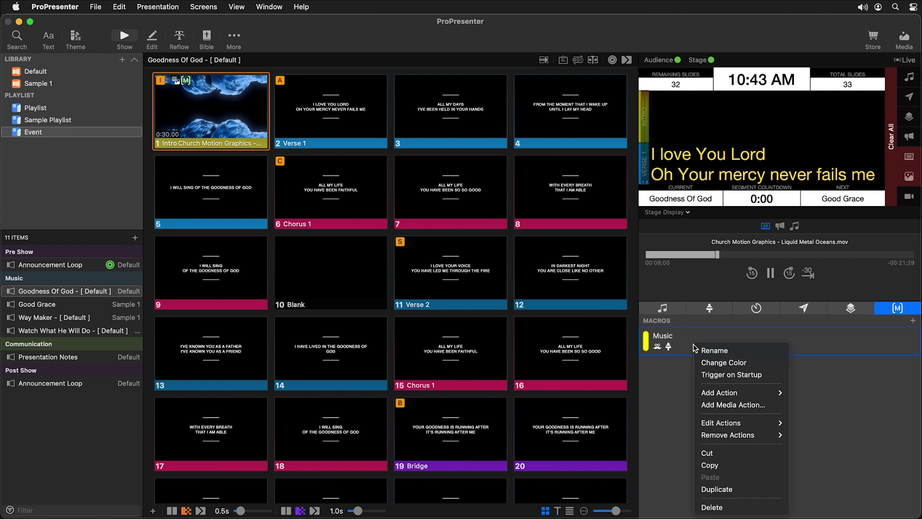
{"action": "mouse_move", "coordinate": [727, 394]}
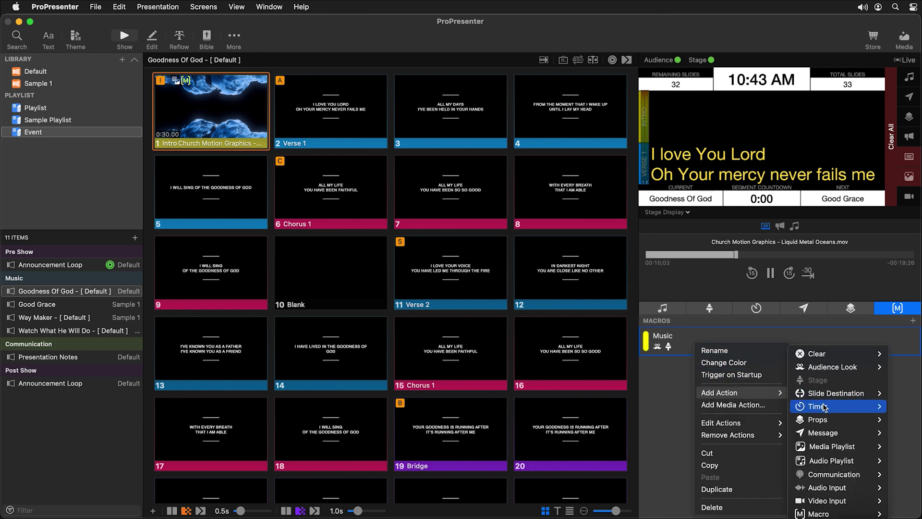
{"action": "mouse_move", "coordinate": [818, 407]}
{"action": "left_click", "coordinate": [766, 422]}
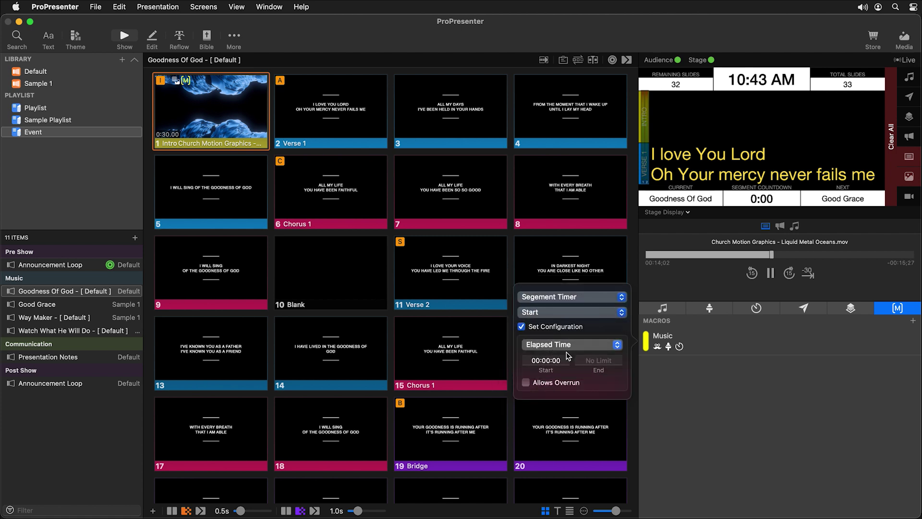
{"action": "left_click", "coordinate": [719, 400]}
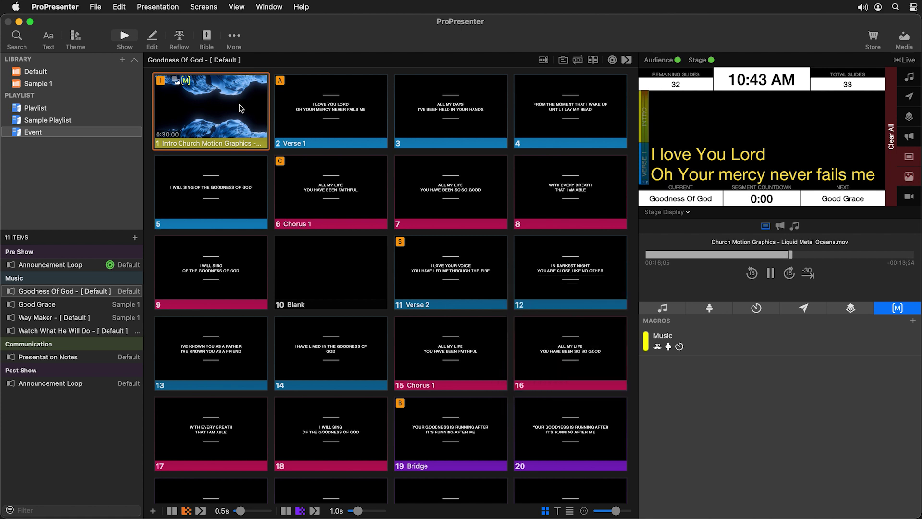
Take Good Grace's first slide live to check the countdown, then Clear All
{"action": "left_click", "coordinate": [58, 306]}
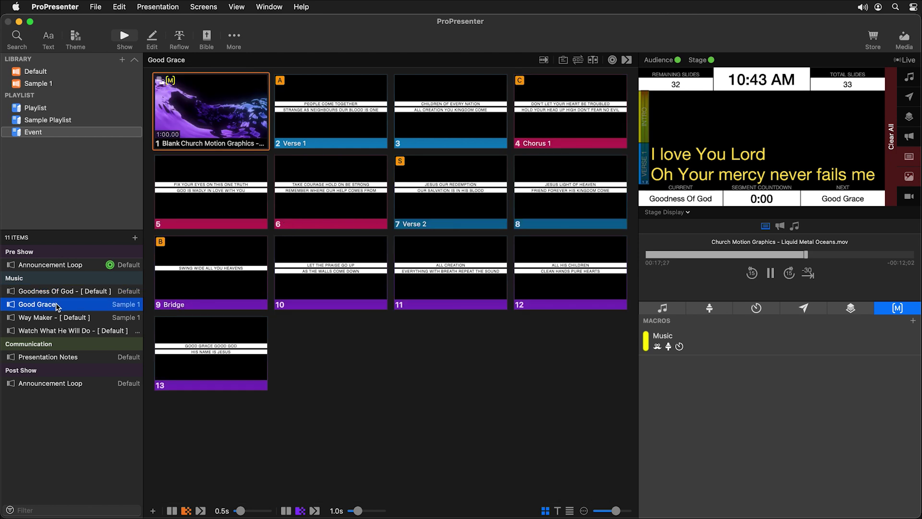
{"action": "left_click", "coordinate": [222, 106]}
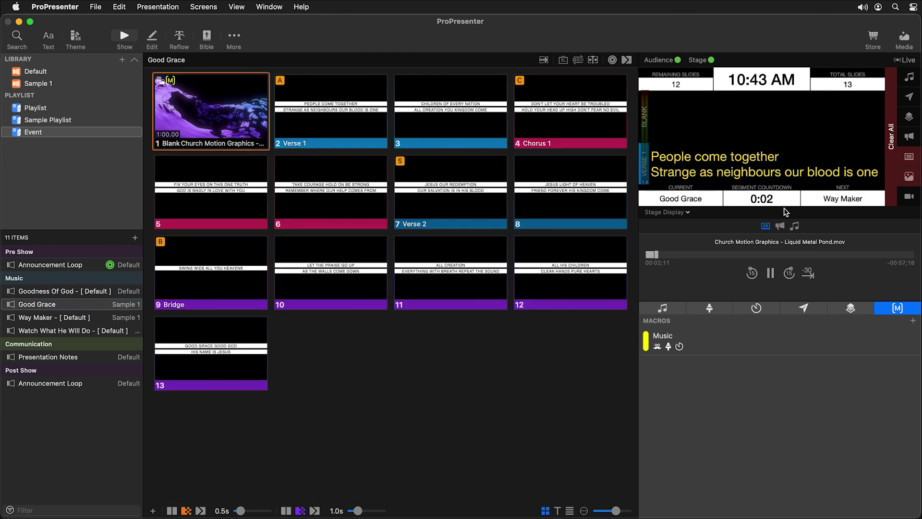
{"action": "left_click", "coordinate": [892, 185]}
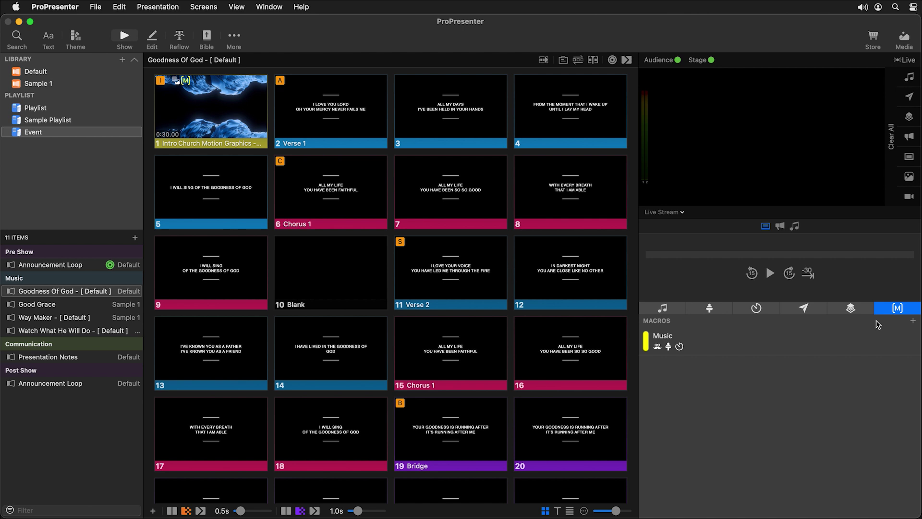
Create a Custom Clear macro and give it a Clear Media action
{"action": "left_click", "coordinate": [914, 320]}
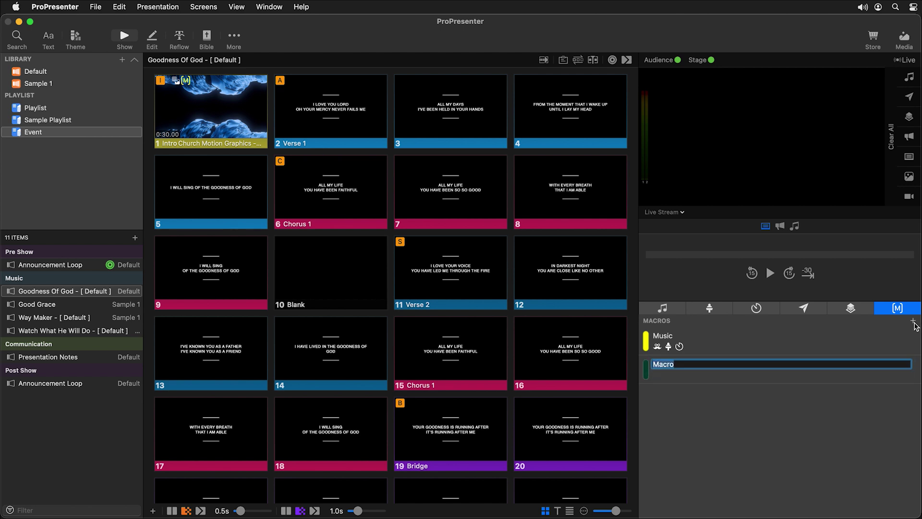
{"action": "type", "text": "Custom Clear"}
{"action": "key", "text": "Return"}
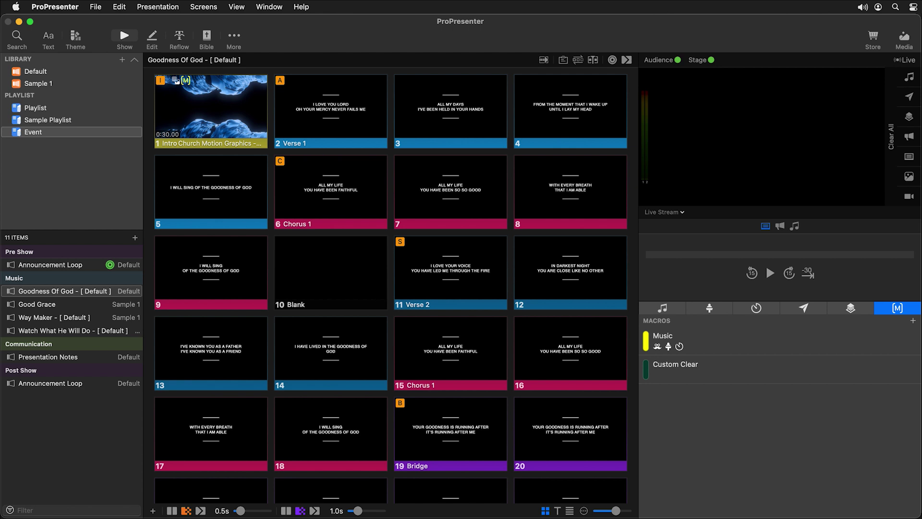
{"action": "right_click", "coordinate": [664, 376]}
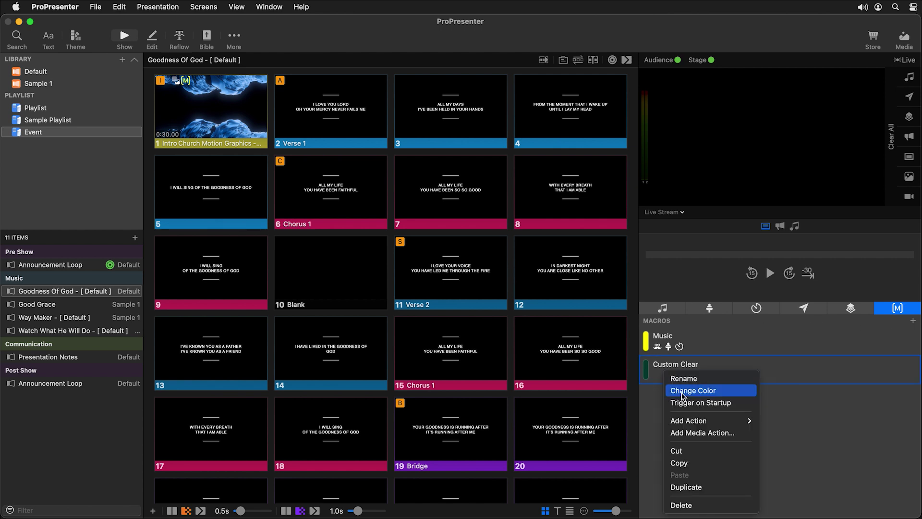
{"action": "mouse_move", "coordinate": [698, 427]}
{"action": "mouse_move", "coordinate": [781, 353]}
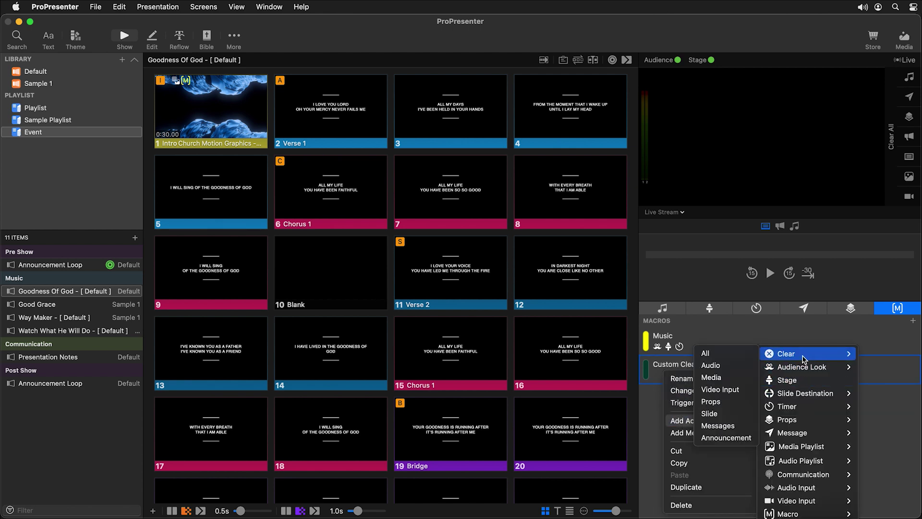
{"action": "left_click", "coordinate": [727, 378]}
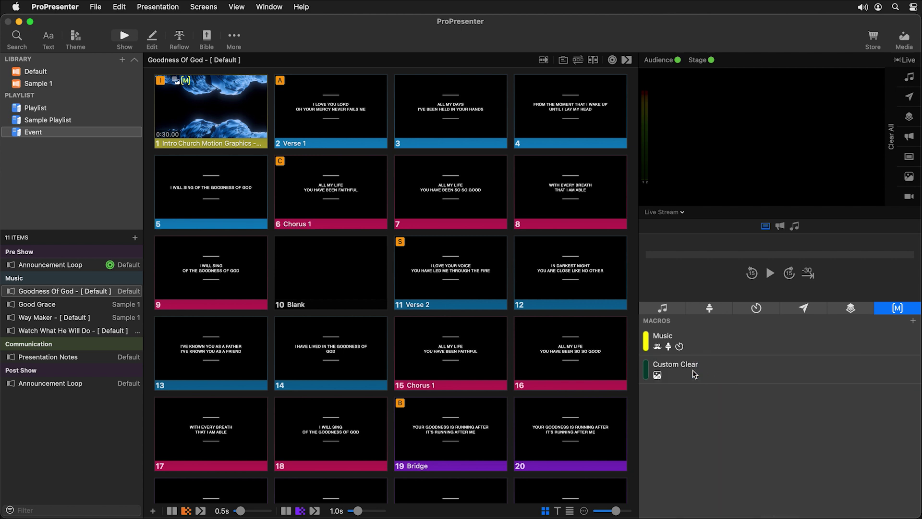
Add Clear Props and Clear Slide actions to Custom Clear
{"action": "right_click", "coordinate": [693, 371]}
{"action": "mouse_move", "coordinate": [728, 418]}
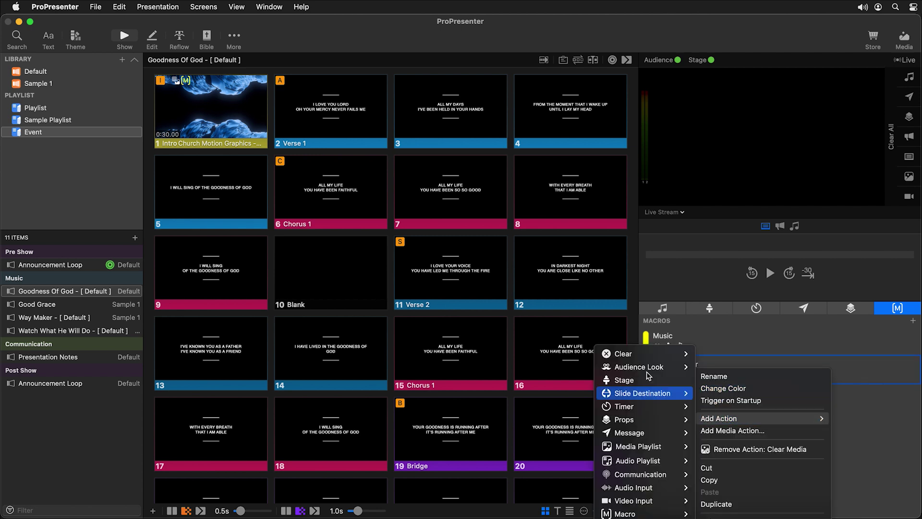
{"action": "mouse_move", "coordinate": [611, 360]}
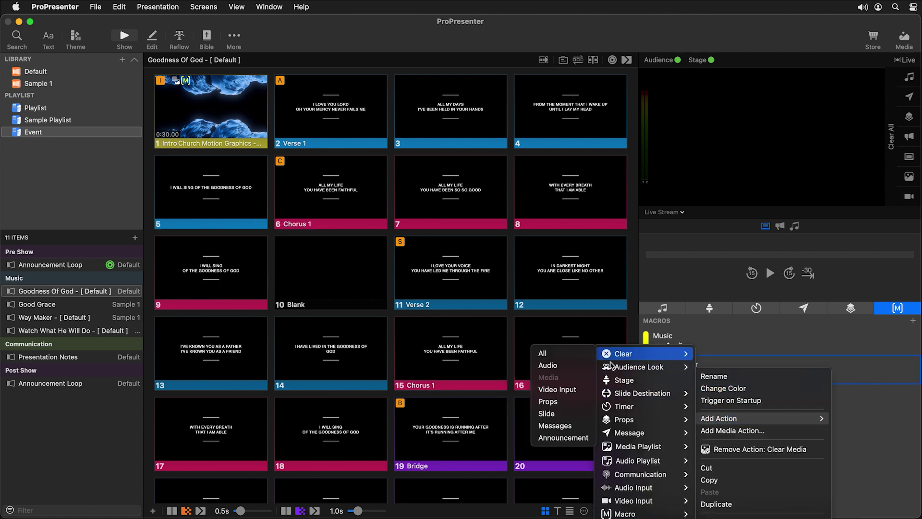
{"action": "left_click", "coordinate": [559, 406]}
{"action": "right_click", "coordinate": [702, 373]}
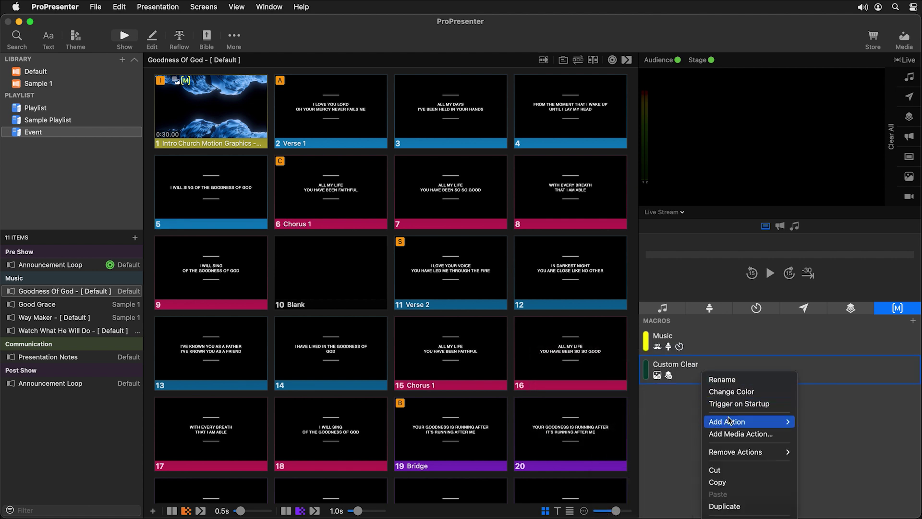
{"action": "mouse_move", "coordinate": [735, 422]}
{"action": "mouse_move", "coordinate": [834, 363]}
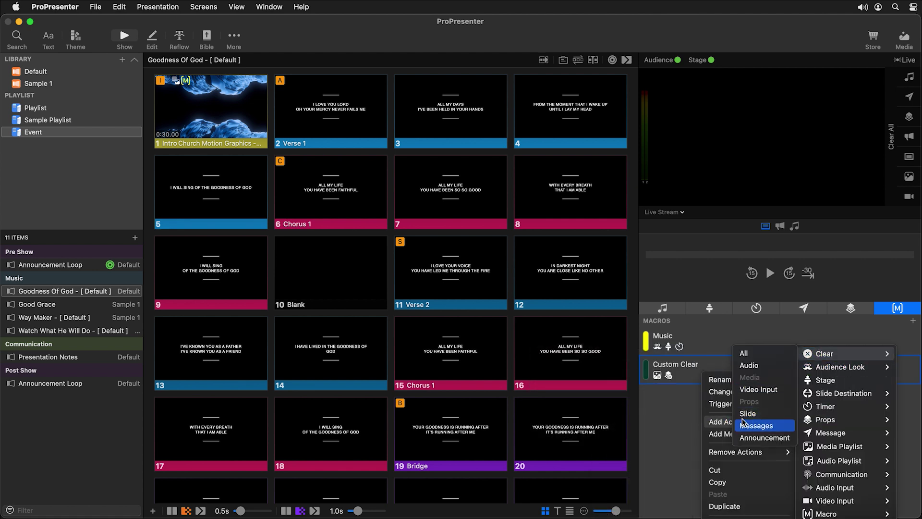
{"action": "left_click", "coordinate": [743, 411]}
Add Clear Messages and Clear Announcement actions to Custom Clear
{"action": "right_click", "coordinate": [699, 374]}
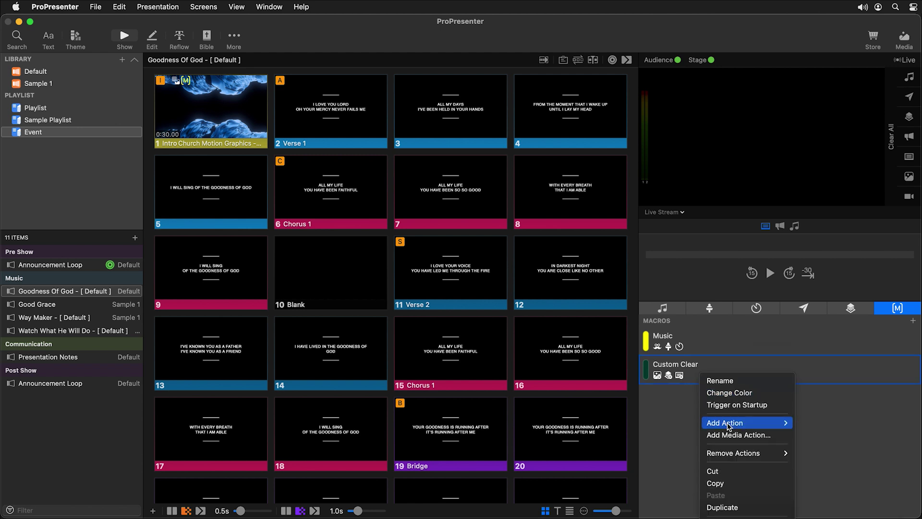
{"action": "mouse_move", "coordinate": [721, 422]}
{"action": "mouse_move", "coordinate": [850, 356]}
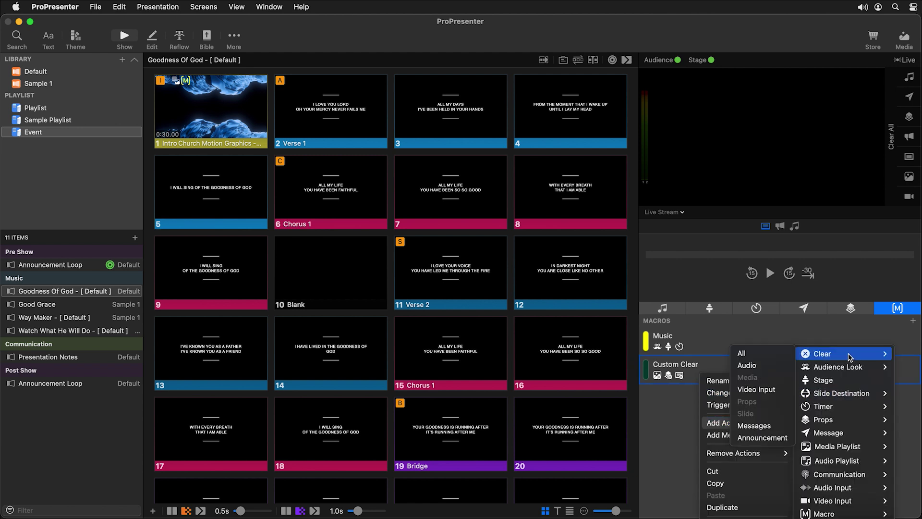
{"action": "left_click", "coordinate": [755, 426]}
{"action": "right_click", "coordinate": [716, 378]}
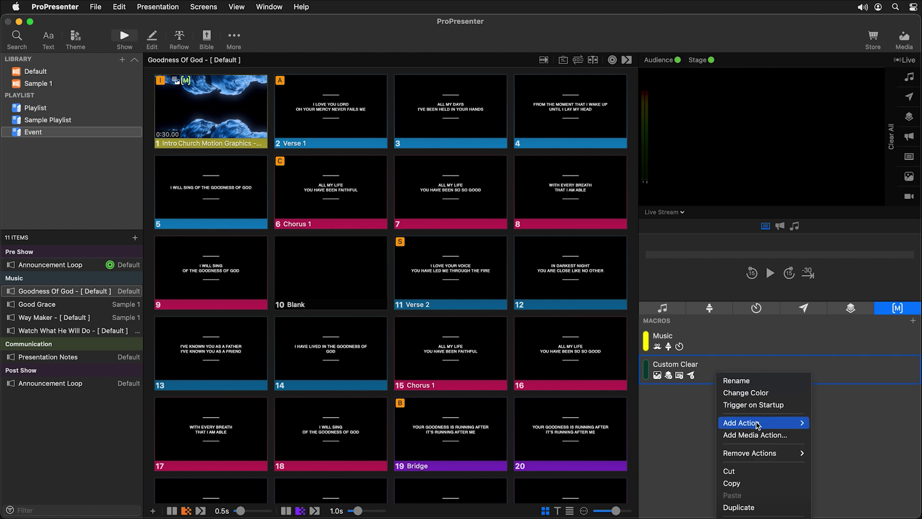
{"action": "mouse_move", "coordinate": [758, 424]}
{"action": "mouse_move", "coordinate": [855, 355]}
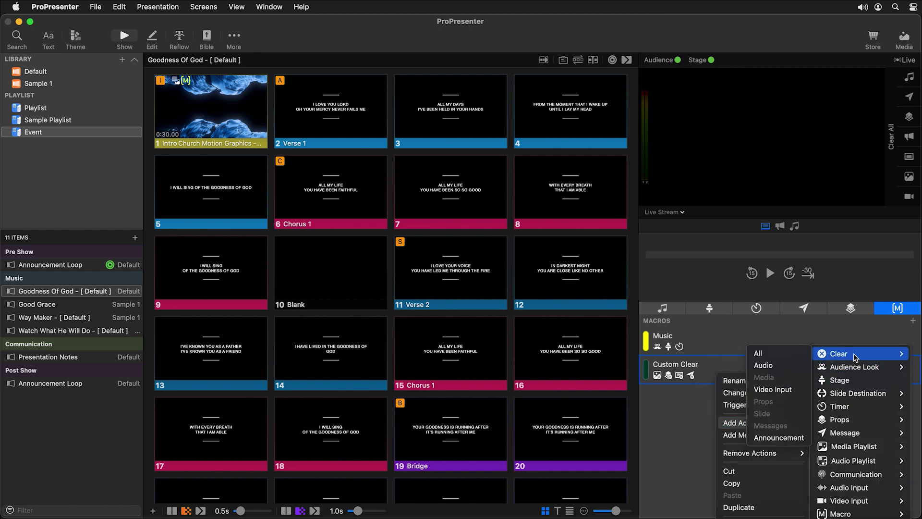
{"action": "left_click", "coordinate": [774, 438]}
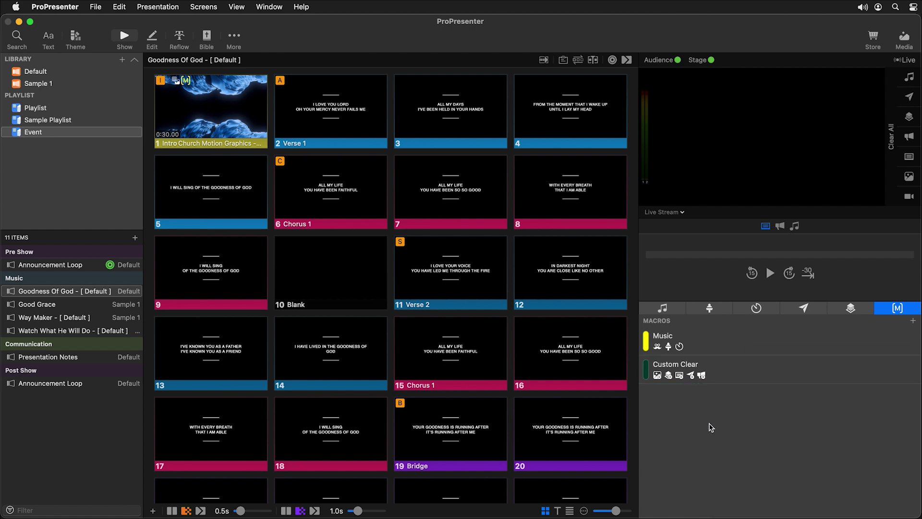
Add a Clear Audio action to Custom Clear
{"action": "right_click", "coordinate": [731, 381]}
{"action": "mouse_move", "coordinate": [777, 425]}
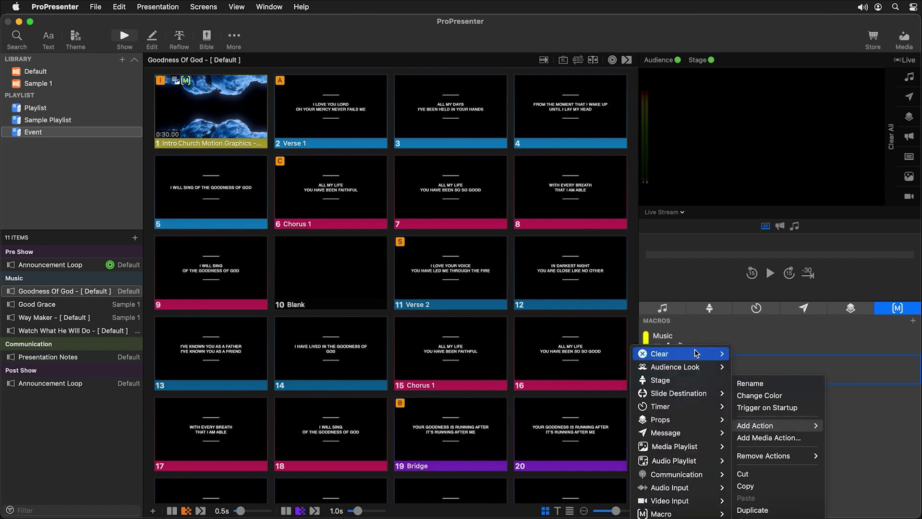
{"action": "mouse_move", "coordinate": [696, 354]}
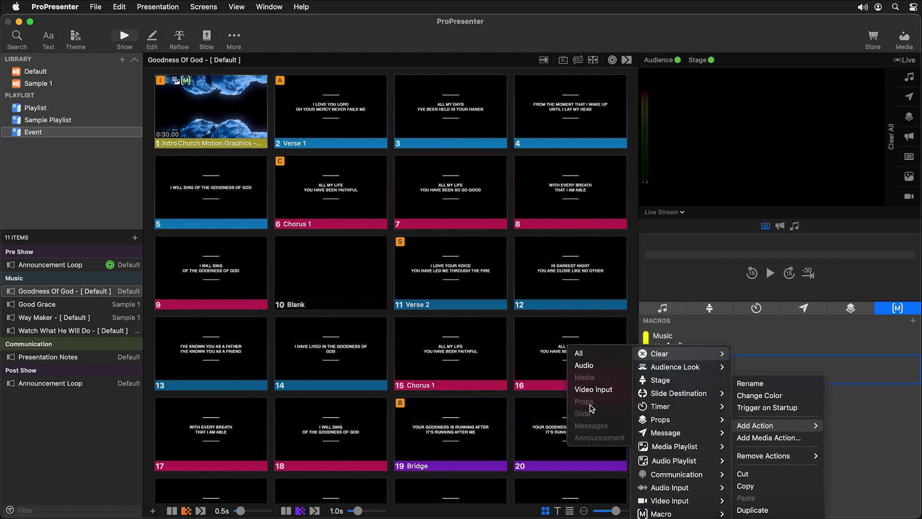
{"action": "left_click", "coordinate": [596, 366]}
{"action": "left_click", "coordinate": [878, 414]}
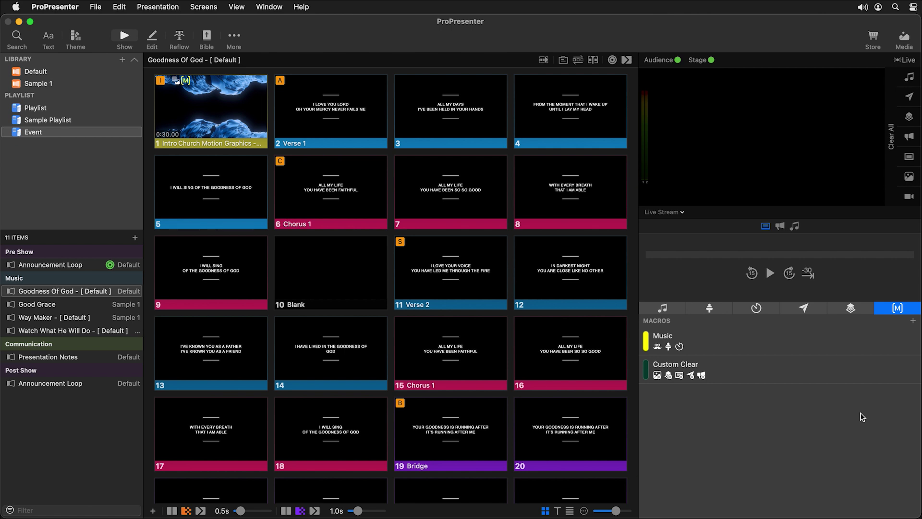
Put slide 2 (Verse 1) live with the camera Video Input behind the lyrics
{"action": "left_click", "coordinate": [344, 120]}
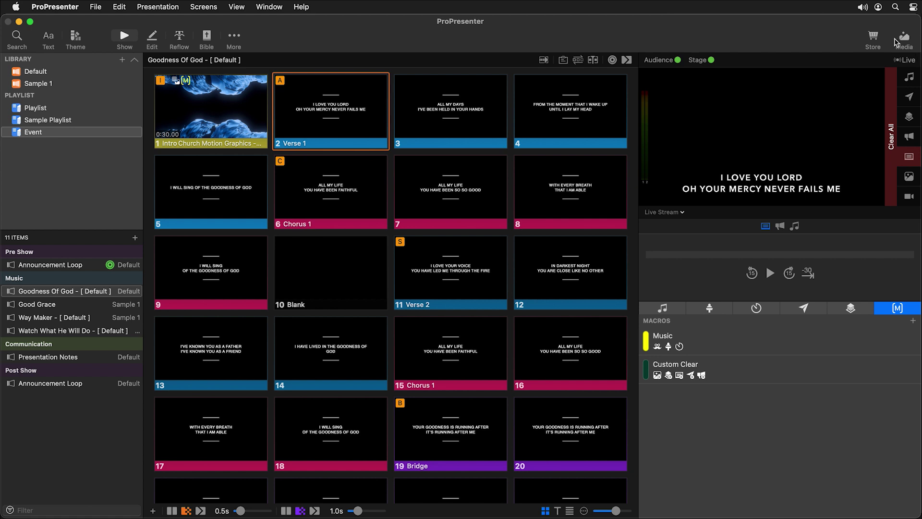
{"action": "left_click", "coordinate": [908, 42]}
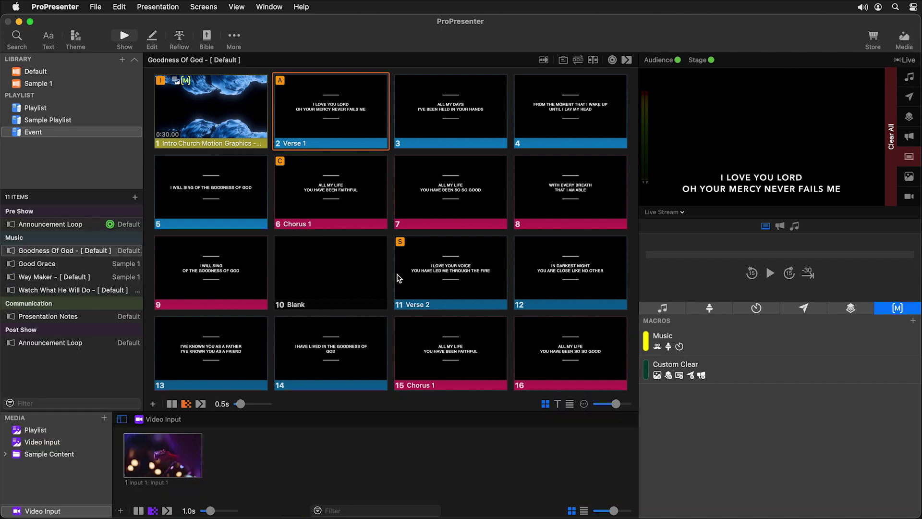
{"action": "left_click", "coordinate": [171, 462]}
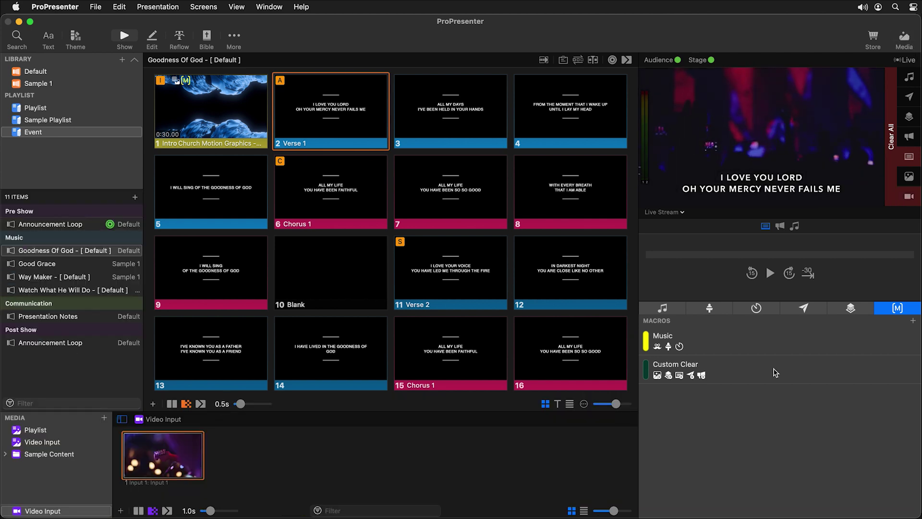
Test the Custom Clear macro, then clear the camera feed so the output is blank
{"action": "left_click", "coordinate": [718, 380]}
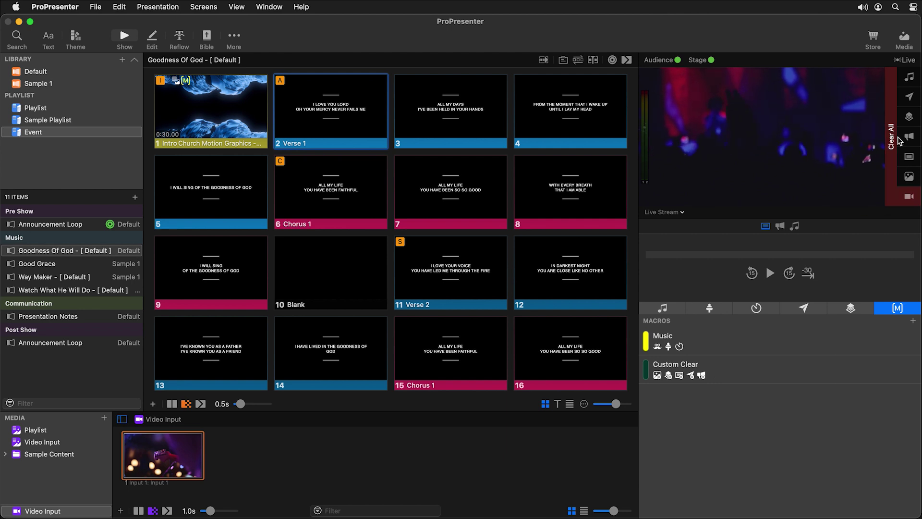
{"action": "left_click", "coordinate": [907, 196]}
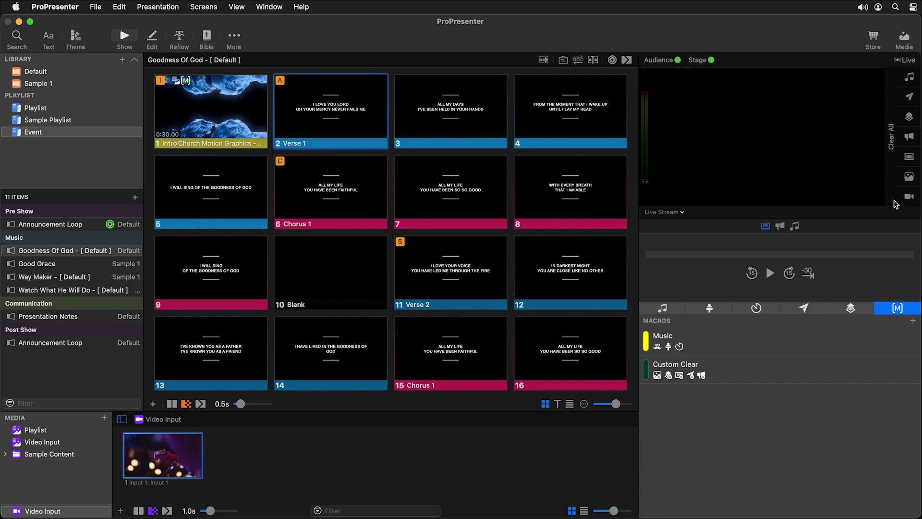
{"action": "key", "text": "super+Tab"}
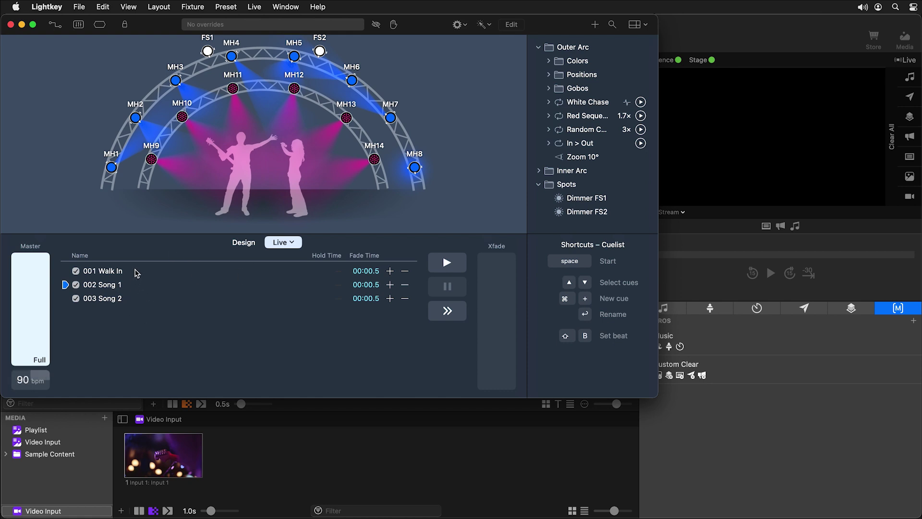
{"action": "right_click", "coordinate": [136, 274]}
{"action": "mouse_move", "coordinate": [245, 480]}
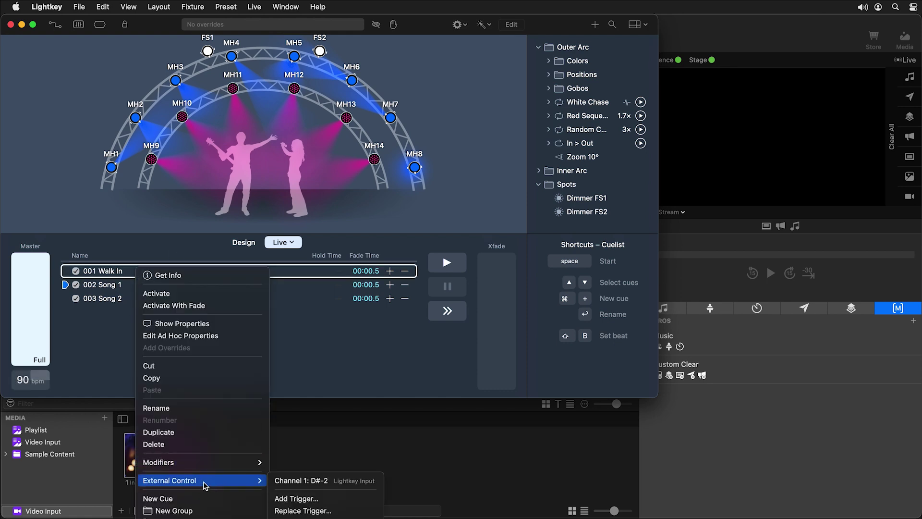
{"action": "left_click", "coordinate": [326, 486]}
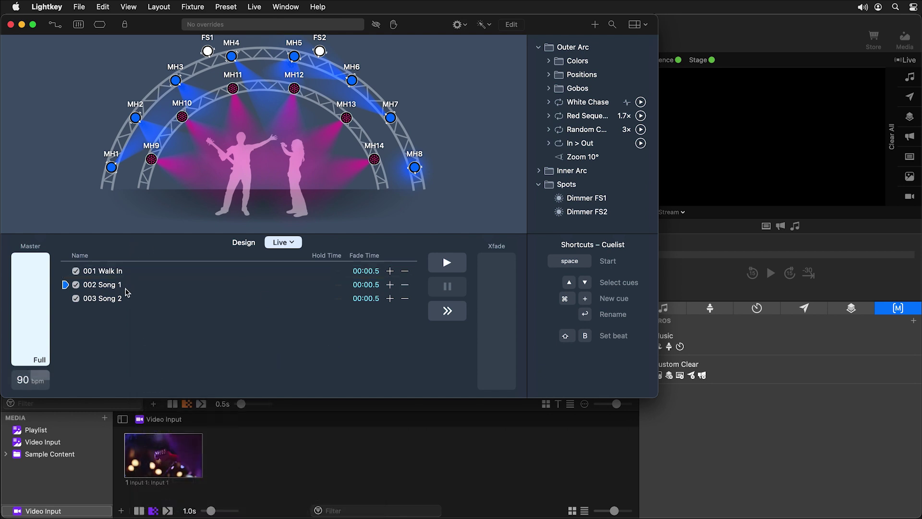
{"action": "right_click", "coordinate": [127, 289]}
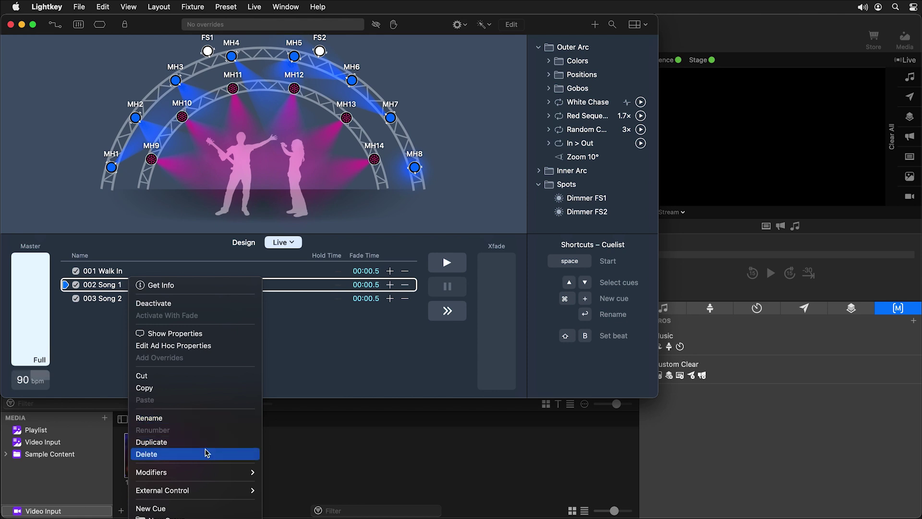
{"action": "mouse_move", "coordinate": [243, 490]}
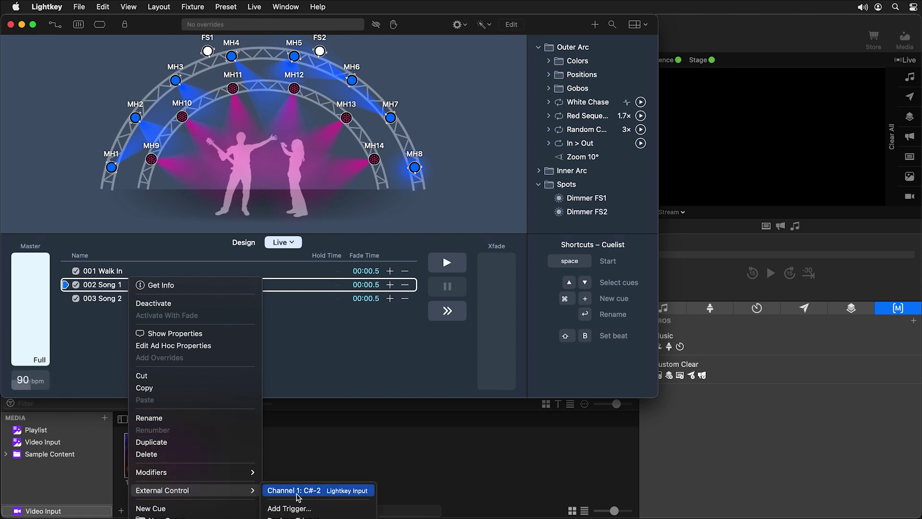
{"action": "left_click", "coordinate": [326, 373]}
{"action": "right_click", "coordinate": [149, 303]}
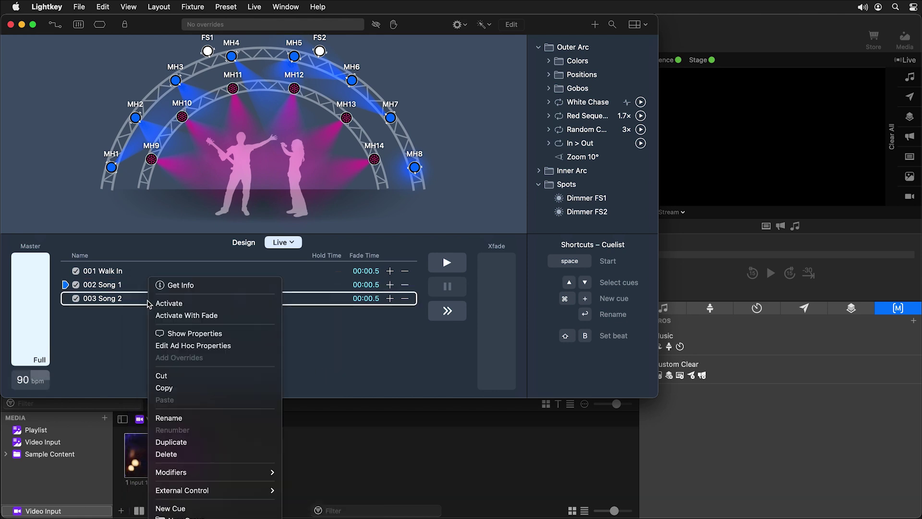
{"action": "left_click", "coordinate": [374, 408]}
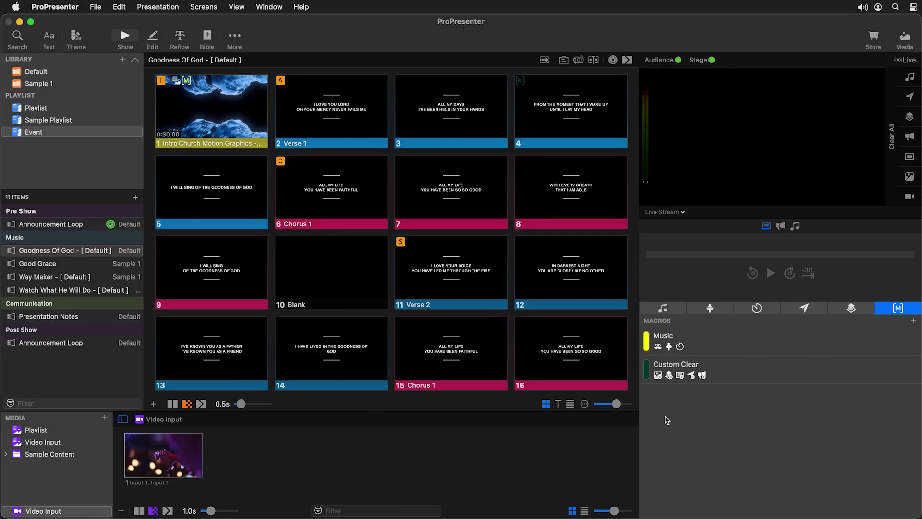
Create a macro named Lighting: Walk In with a Lightkey MIDI Note On action
{"action": "left_click", "coordinate": [914, 322]}
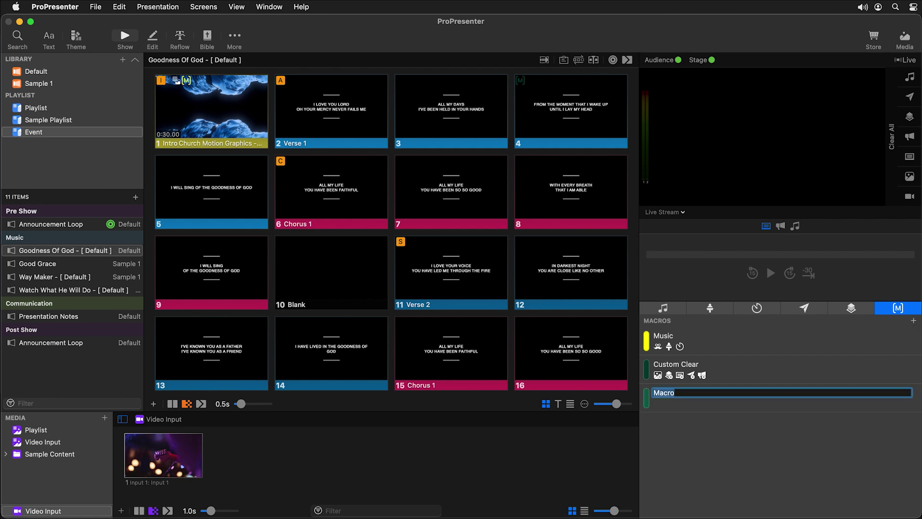
{"action": "type", "text": "Lighting: Walk In"}
{"action": "key", "text": "Return"}
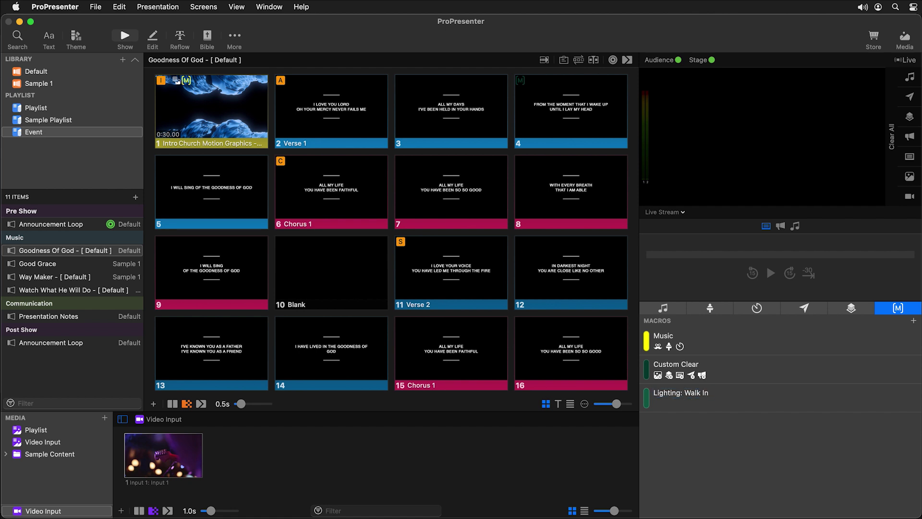
{"action": "right_click", "coordinate": [674, 406]}
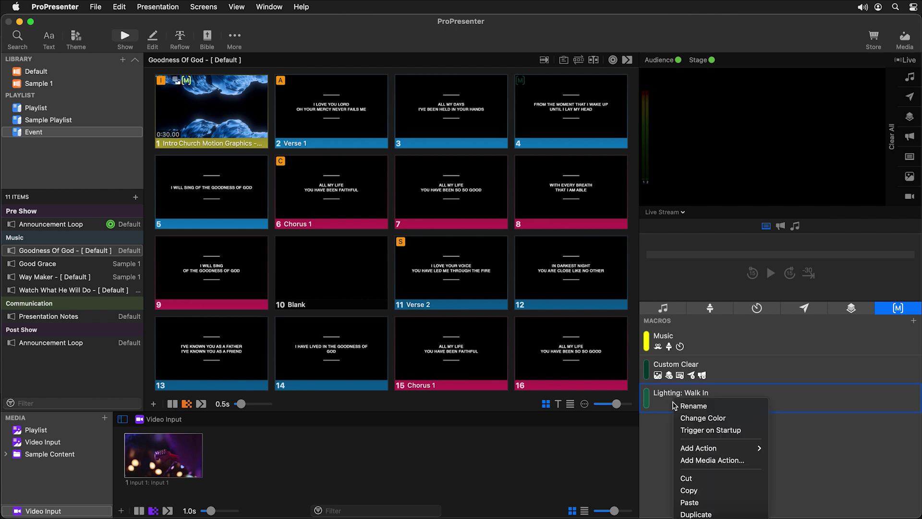
{"action": "mouse_move", "coordinate": [706, 448]}
{"action": "mouse_move", "coordinate": [781, 476]}
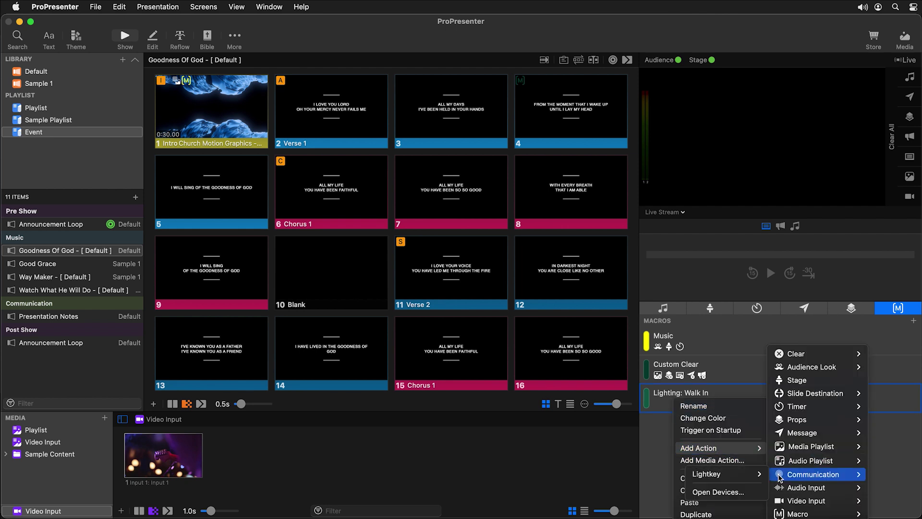
{"action": "mouse_move", "coordinate": [723, 475]}
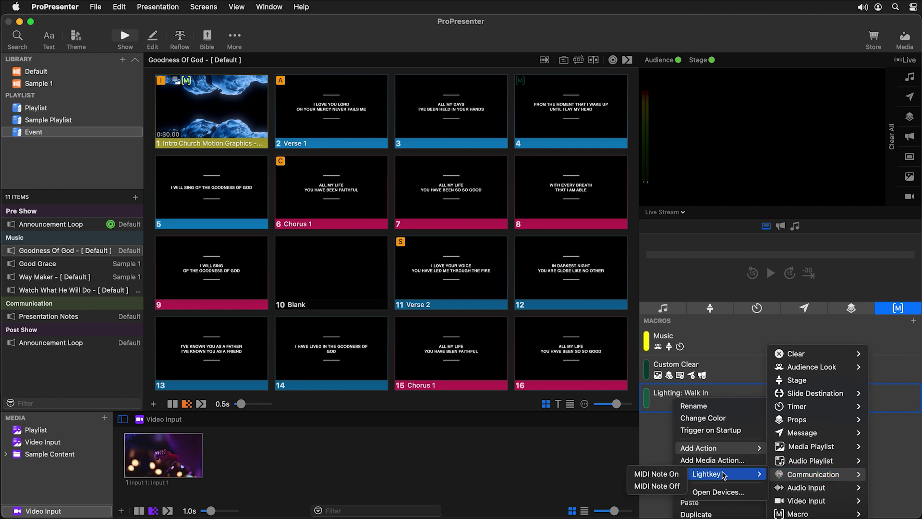
{"action": "left_click", "coordinate": [665, 476]}
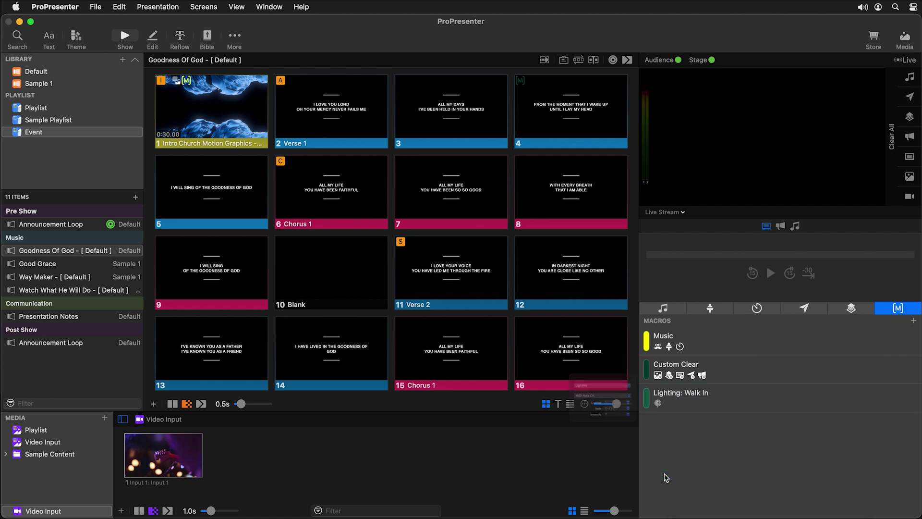
Set the MIDI Note On action to note D#-2 (3) and choose its intensity
{"action": "left_click", "coordinate": [580, 424]}
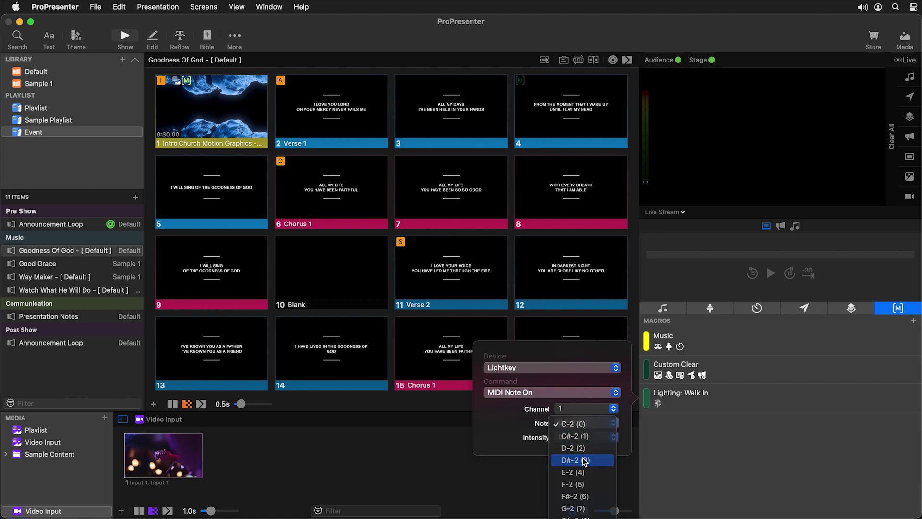
{"action": "left_click", "coordinate": [584, 460]}
{"action": "left_click", "coordinate": [586, 437]}
{"action": "left_click", "coordinate": [579, 449]}
{"action": "left_click", "coordinate": [618, 505]}
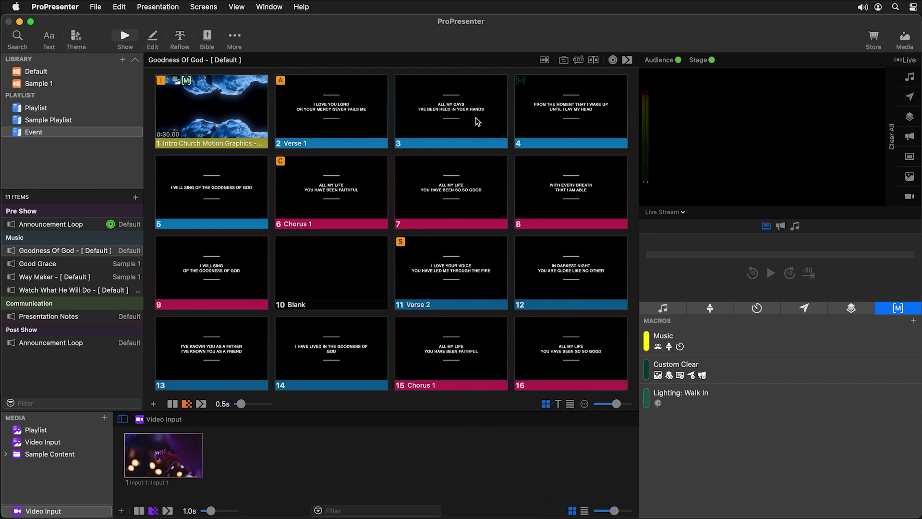
Test Lighting: Walk In, confirming Lightkey's Walk In cue fires
{"action": "left_click_drag", "start_coordinate": [363, 30], "coordinate": [484, 29]}
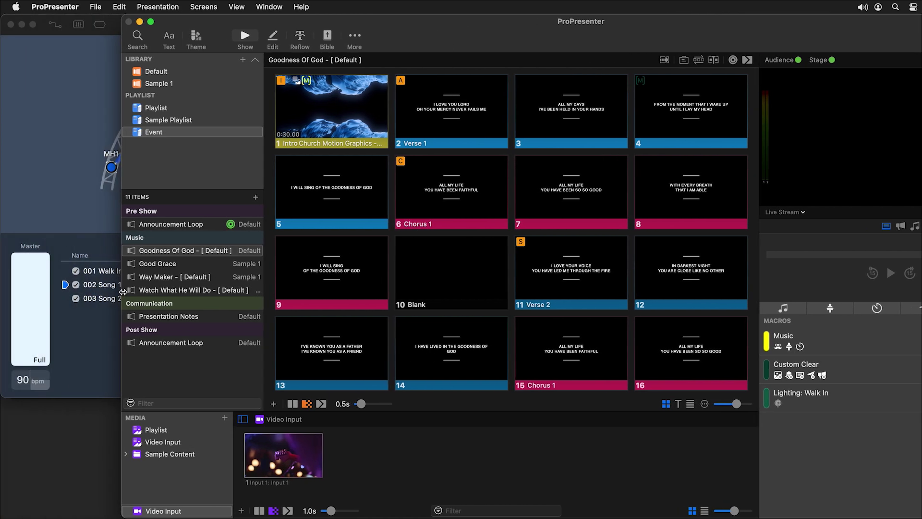
{"action": "left_click", "coordinate": [799, 403]}
{"action": "left_click_drag", "start_coordinate": [491, 20], "coordinate": [371, 4]}
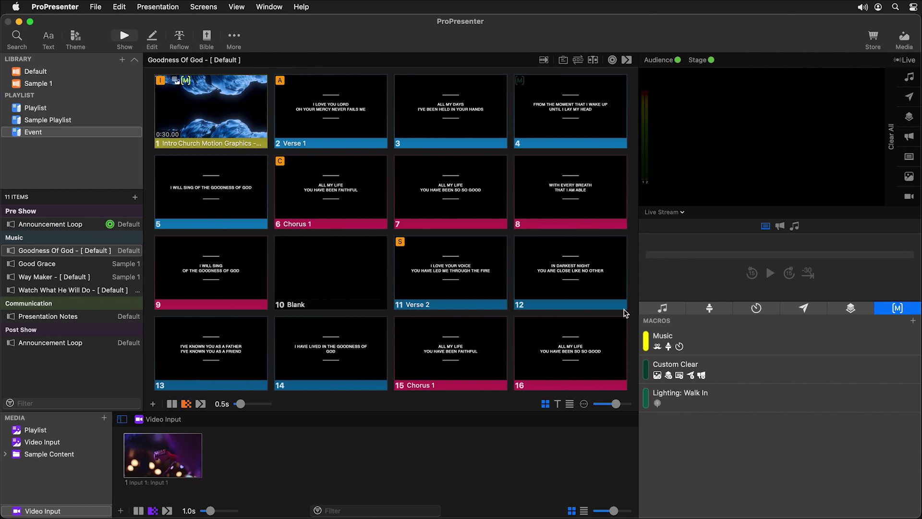
Duplicate the Lighting: Walk In macro and rename the copy Lighting: Song 1
{"action": "right_click", "coordinate": [715, 408]}
{"action": "left_click", "coordinate": [731, 513]}
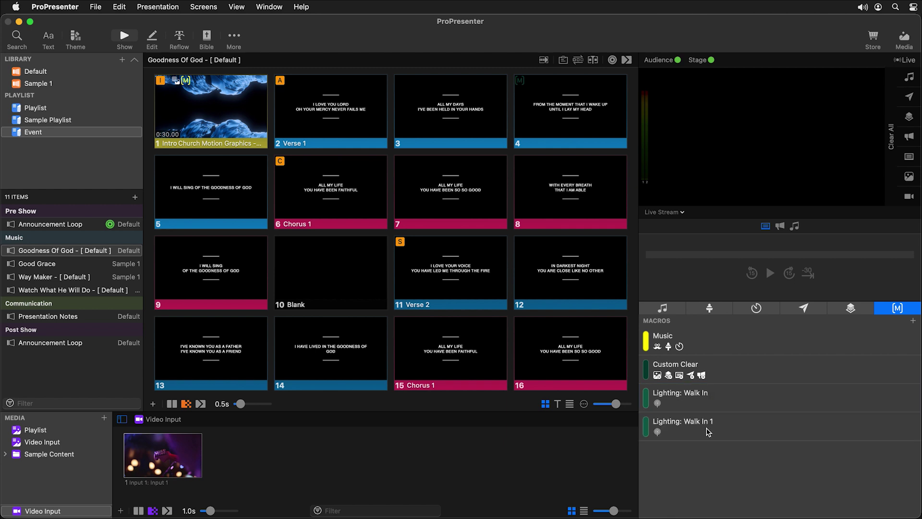
{"action": "right_click", "coordinate": [705, 422]}
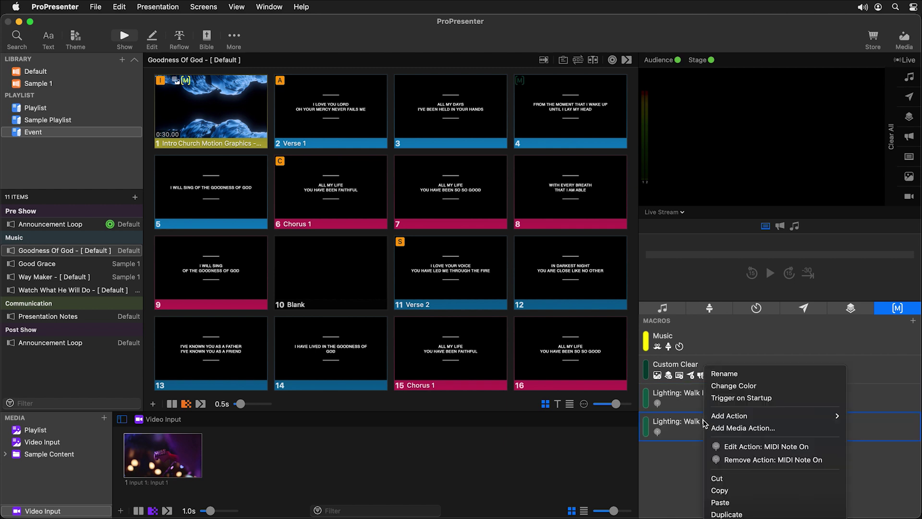
{"action": "left_click", "coordinate": [734, 375]}
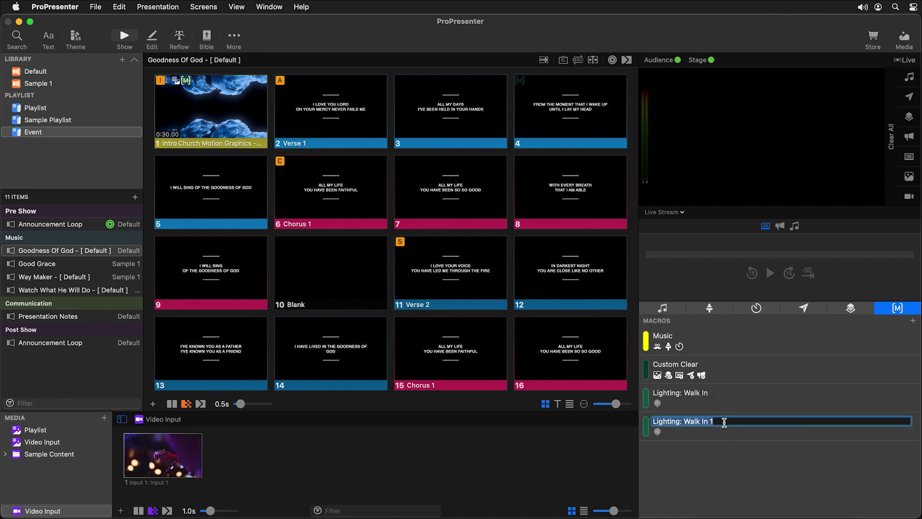
{"action": "key", "text": "Right"}
{"action": "key", "text": "BackSpace"}
{"action": "key", "text": "BackSpace"}
{"action": "key", "text": "BackSpace"}
{"action": "key", "text": "BackSpace"}
{"action": "key", "text": "BackSpace"}
{"action": "key", "text": "BackSpace"}
{"action": "type", "text": "So"}
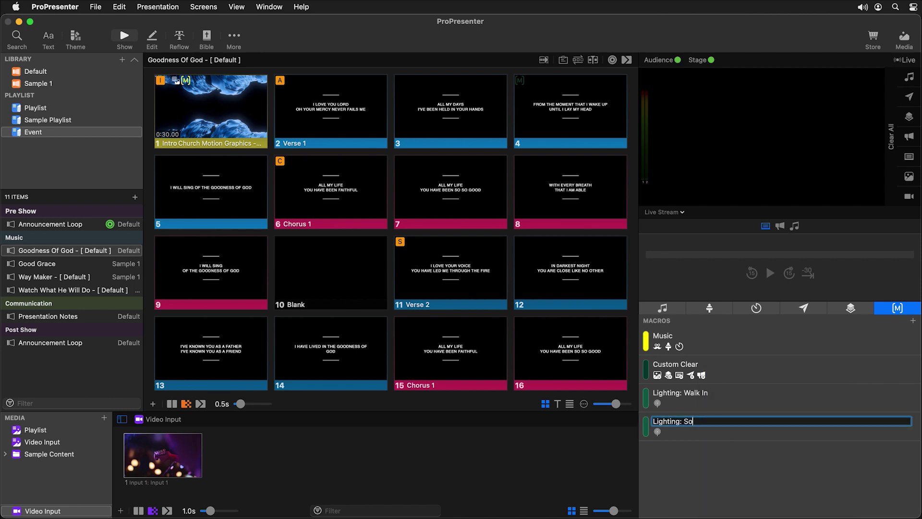
{"action": "type", "text": "ng 1"}
{"action": "key", "text": "Return"}
Change the Song 1 macro's MIDI Note On action to note C#-2 (1)
{"action": "right_click", "coordinate": [672, 438]}
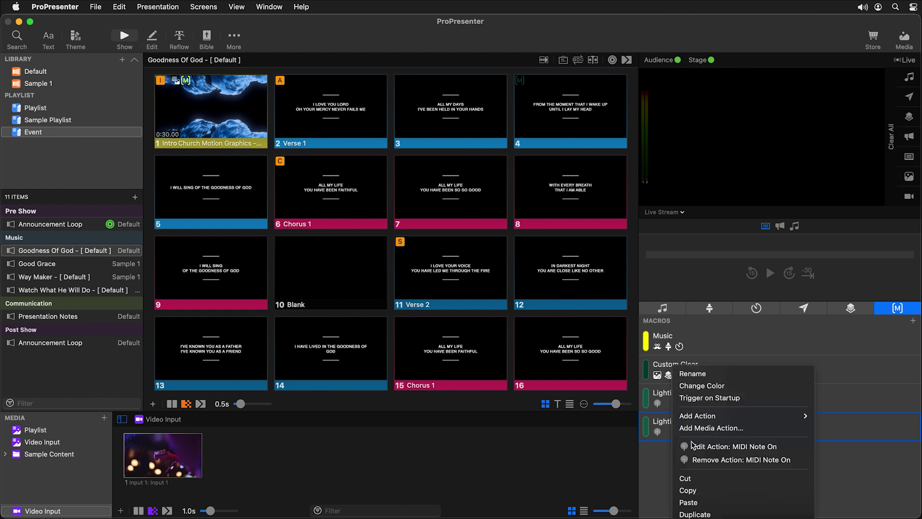
{"action": "left_click", "coordinate": [722, 446]}
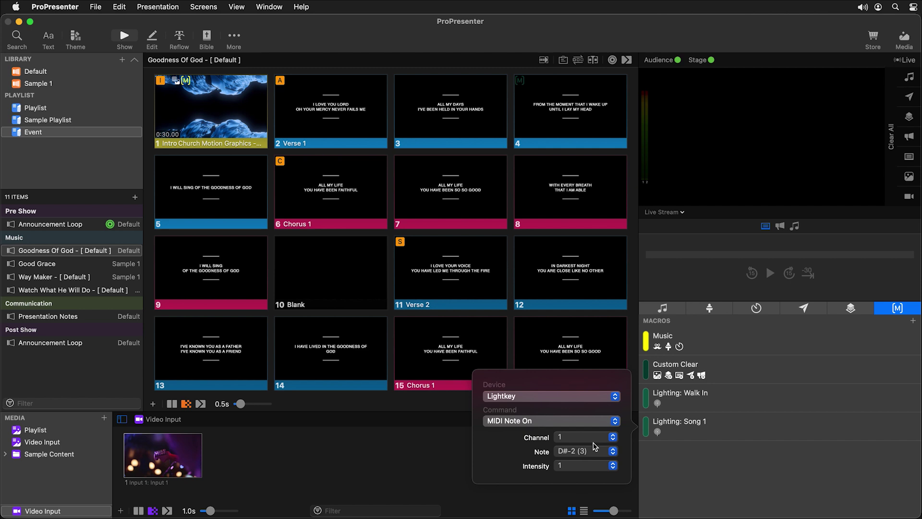
{"action": "left_click", "coordinate": [579, 456]}
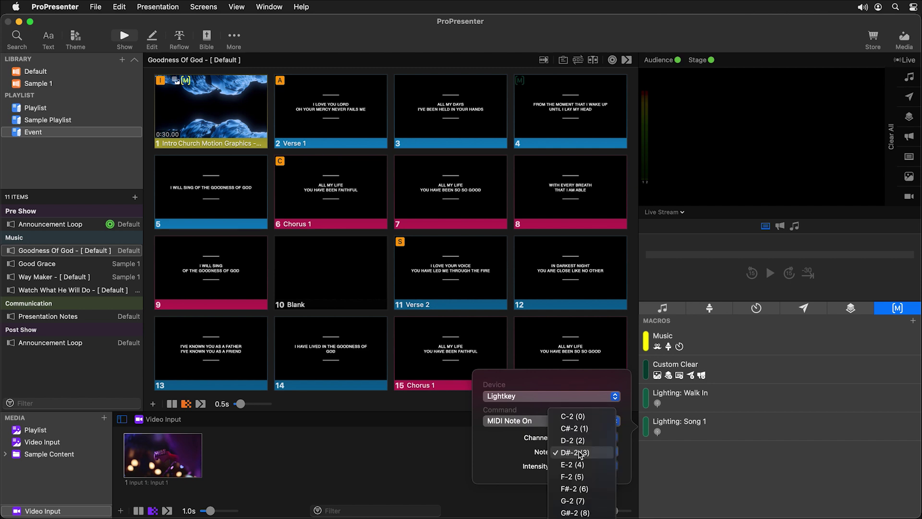
{"action": "left_click", "coordinate": [579, 429]}
{"action": "left_click", "coordinate": [717, 395]}
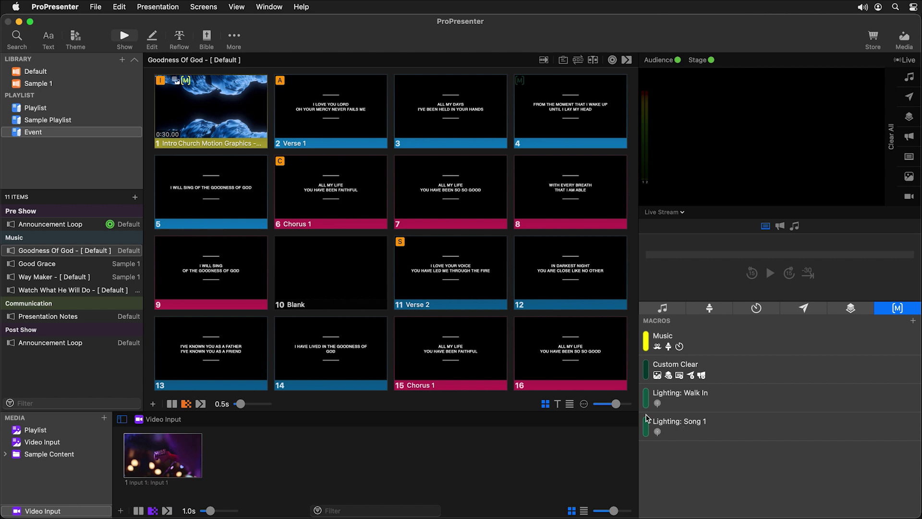
Attach the Lighting: Song 1 macro to slide 1
{"action": "left_click_drag", "start_coordinate": [692, 426], "coordinate": [636, 398]}
{"action": "left_click_drag", "start_coordinate": [222, 157], "coordinate": [211, 92]}
{"action": "right_click", "coordinate": [685, 428]}
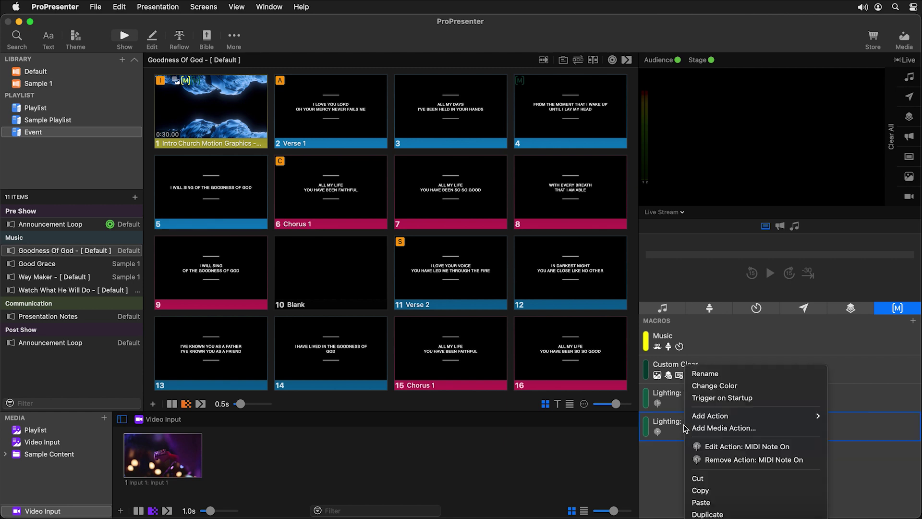
{"action": "left_click", "coordinate": [742, 399]}
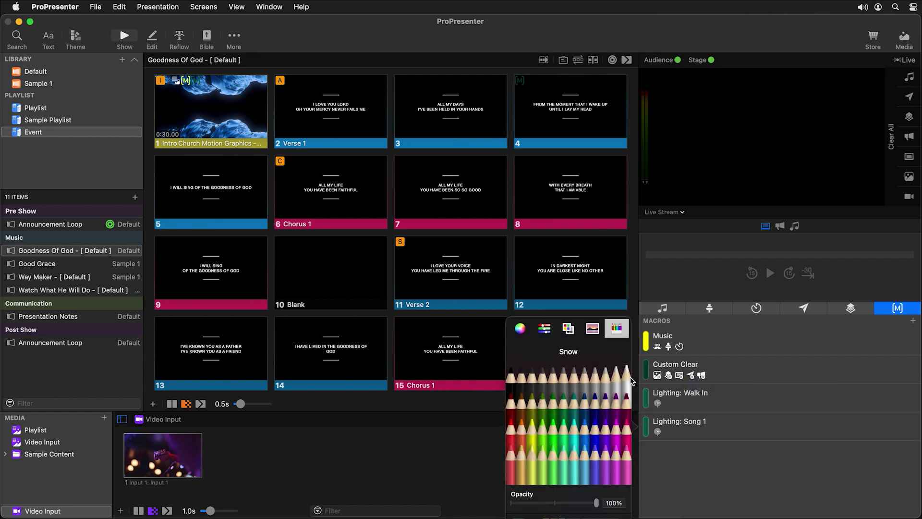
Make the Lighting: Song 1 macro white using the Snow colour
{"action": "left_click", "coordinate": [627, 376]}
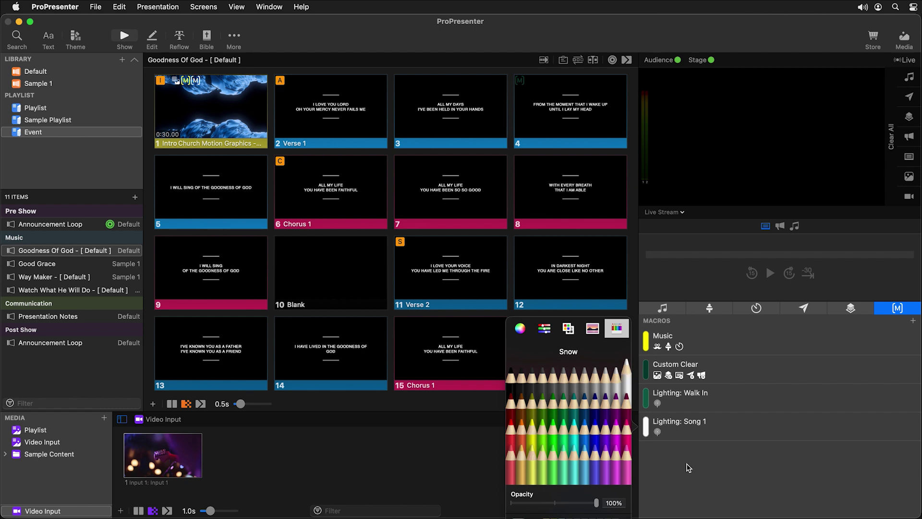
{"action": "left_click", "coordinate": [689, 468]}
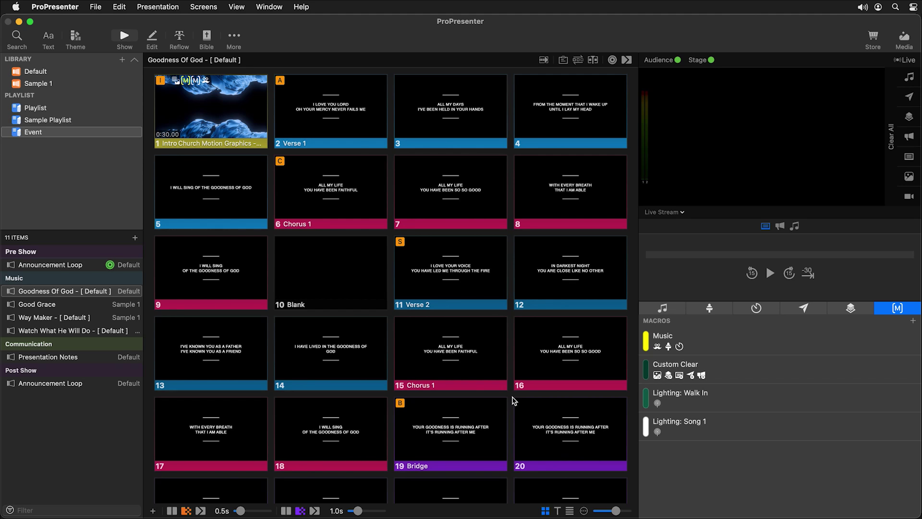
Create a macro named Startup and enable Trigger on Startup
{"action": "left_click", "coordinate": [914, 321]}
{"action": "type", "text": "Startup"}
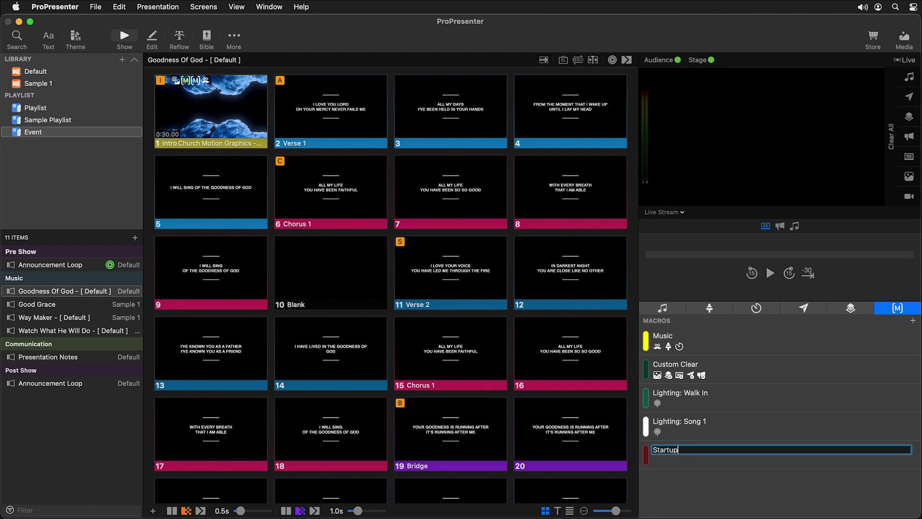
{"action": "key", "text": "Return"}
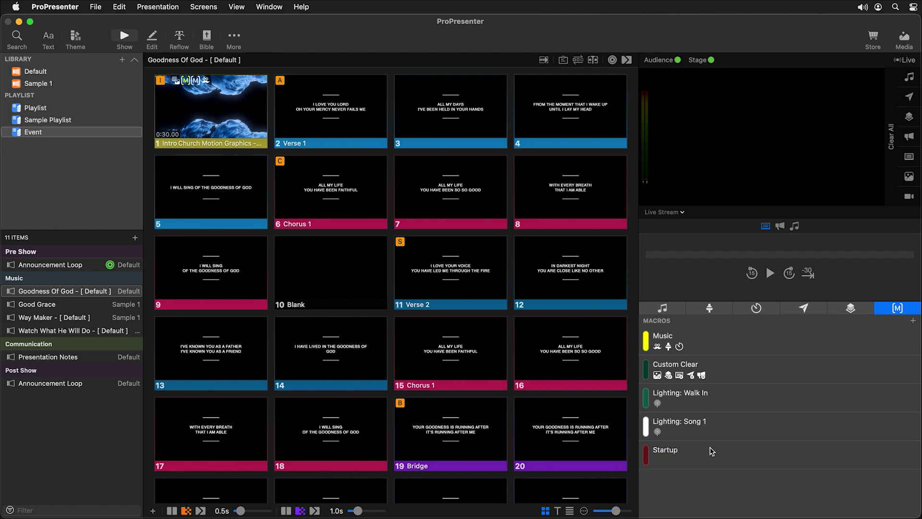
{"action": "right_click", "coordinate": [690, 459]}
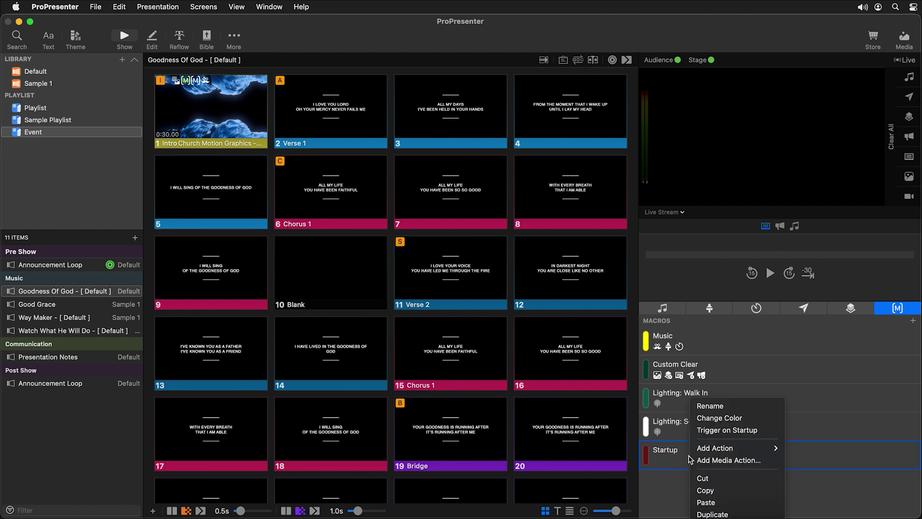
{"action": "left_click", "coordinate": [727, 431]}
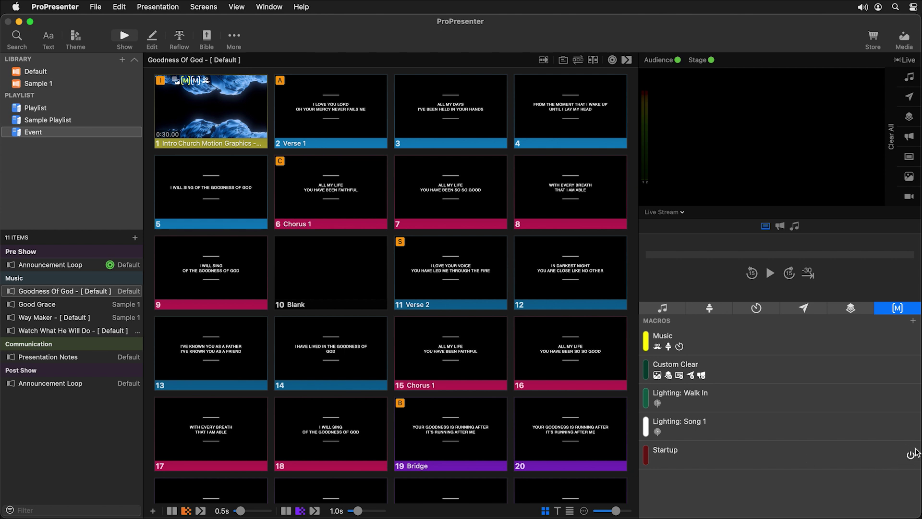
Add Video Input 1 and the Walk In audience look actions to Startup
{"action": "right_click", "coordinate": [704, 462]}
{"action": "mouse_move", "coordinate": [748, 452]}
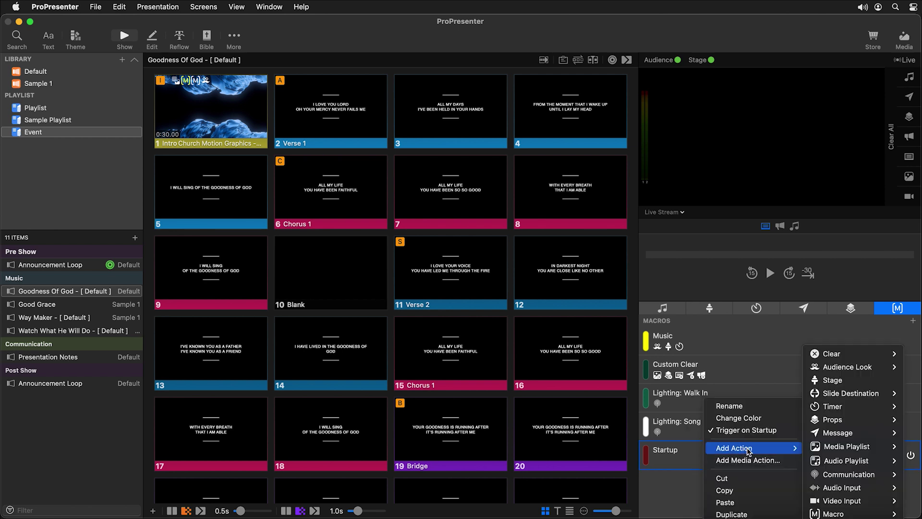
{"action": "mouse_move", "coordinate": [833, 514]}
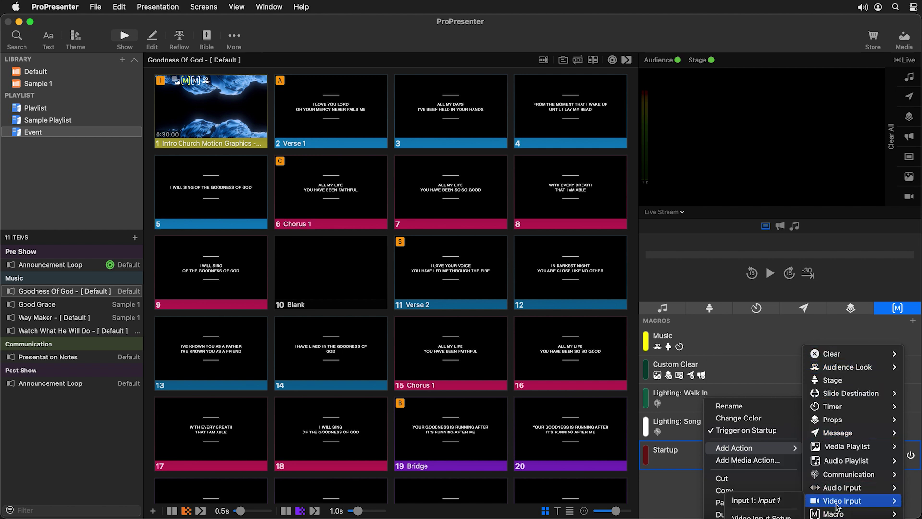
{"action": "left_click", "coordinate": [768, 506]}
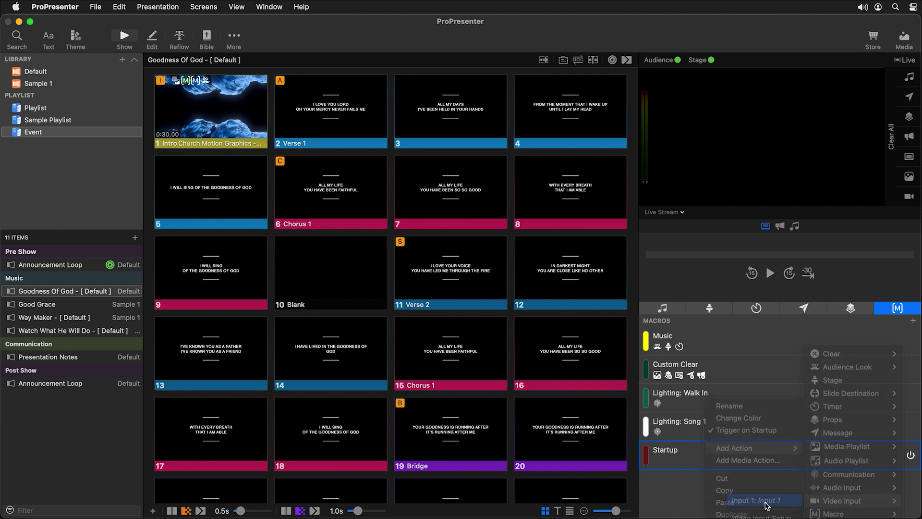
{"action": "right_click", "coordinate": [698, 458]}
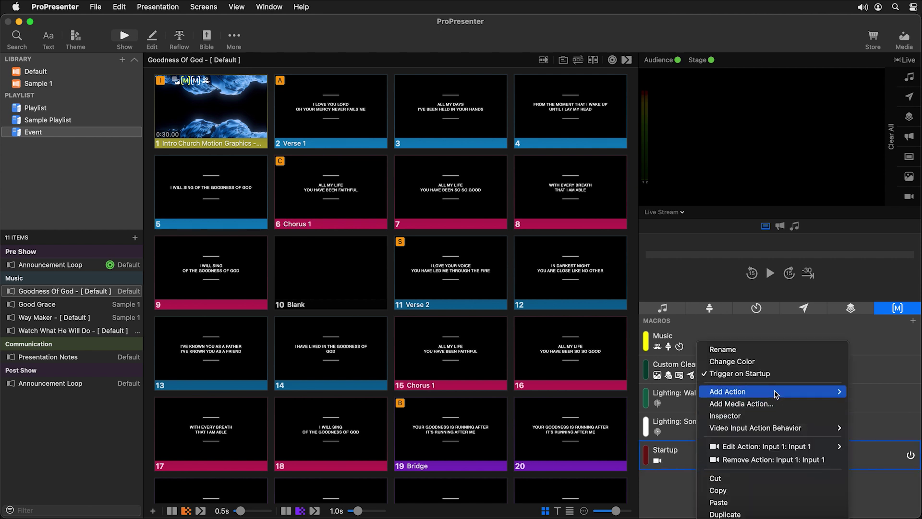
{"action": "mouse_move", "coordinate": [777, 394]}
{"action": "mouse_move", "coordinate": [656, 369]}
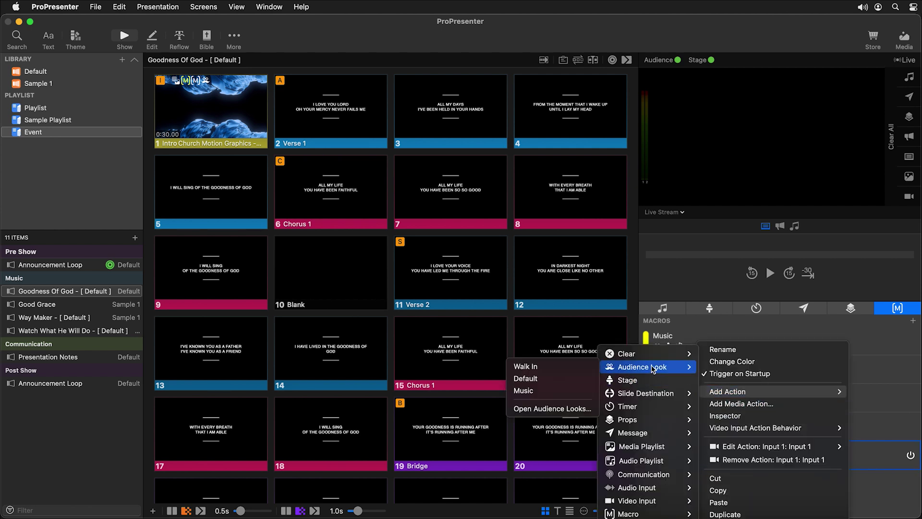
{"action": "left_click", "coordinate": [552, 371]}
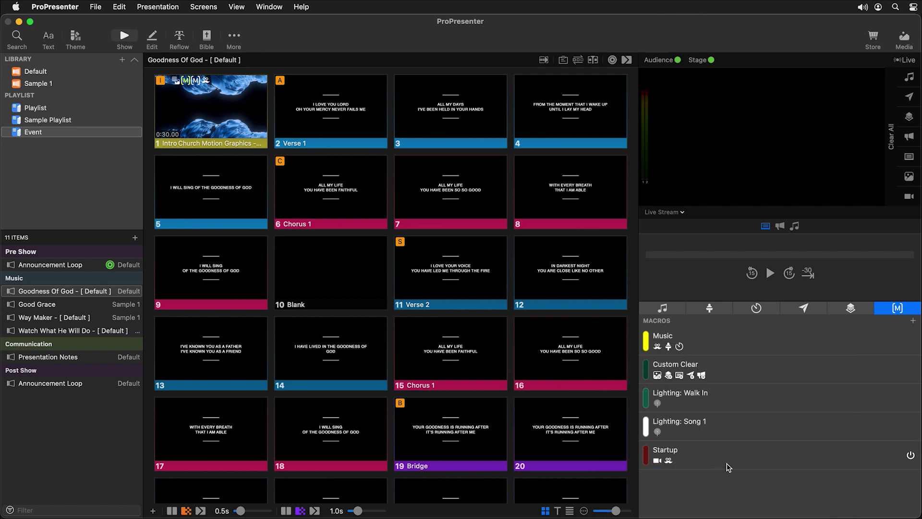
{"action": "left_click", "coordinate": [810, 312]}
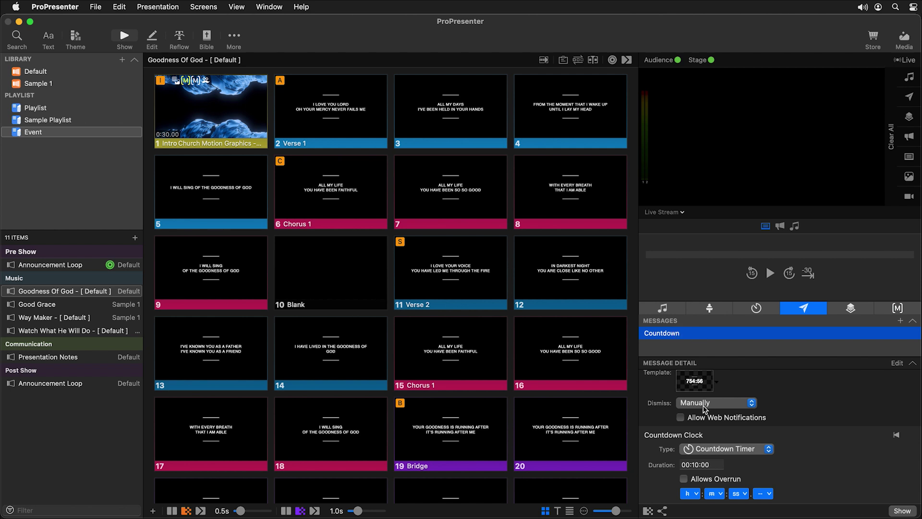
{"action": "left_click", "coordinate": [898, 309]}
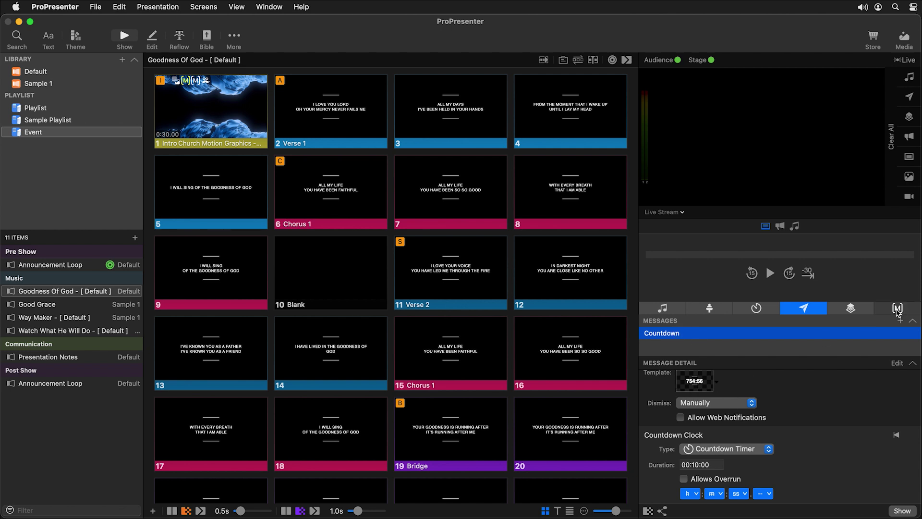
Add the Countdown message action to the Startup macro
{"action": "right_click", "coordinate": [687, 459]}
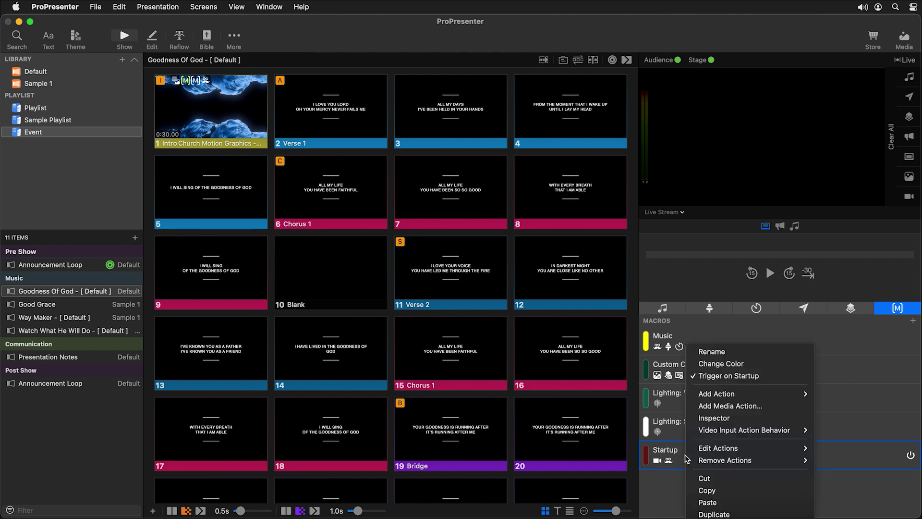
{"action": "mouse_move", "coordinate": [746, 399]}
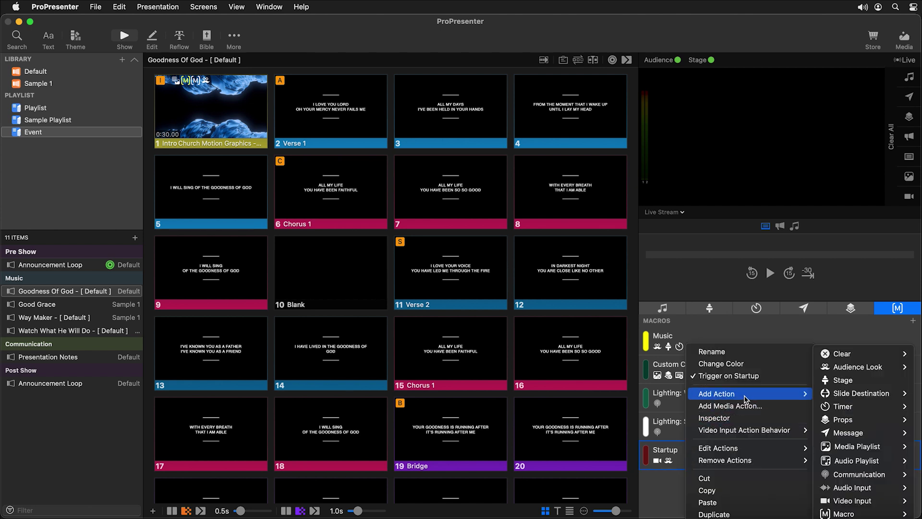
{"action": "mouse_move", "coordinate": [849, 432]}
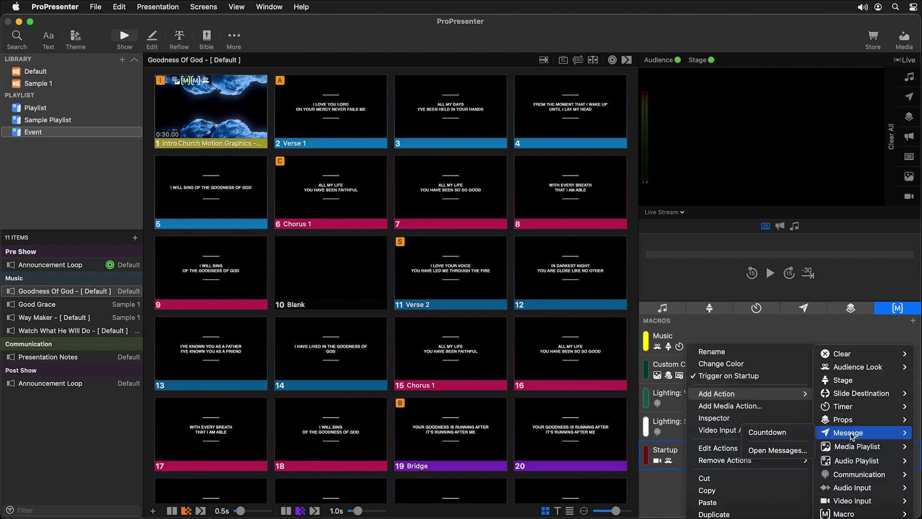
{"action": "left_click", "coordinate": [788, 435]}
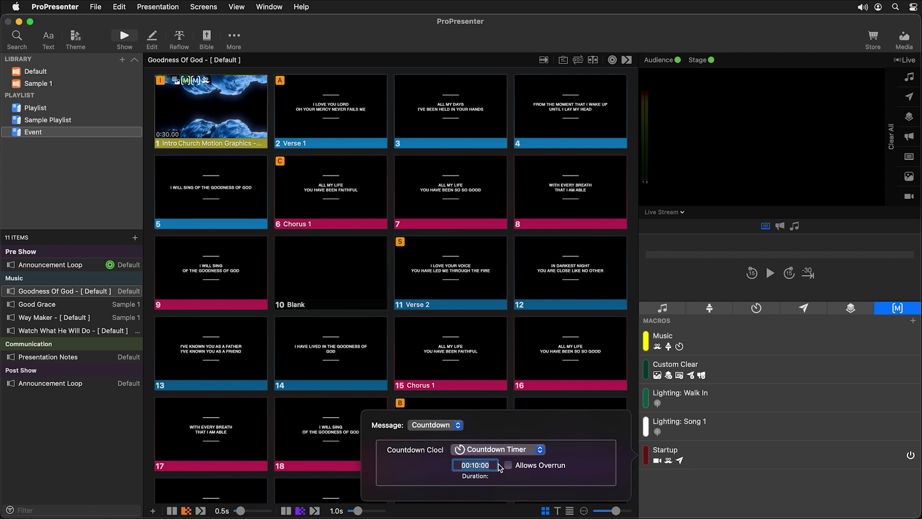
Set the message's Countdown Clock to Countdown Timer and close its settings
{"action": "left_click", "coordinate": [520, 452]}
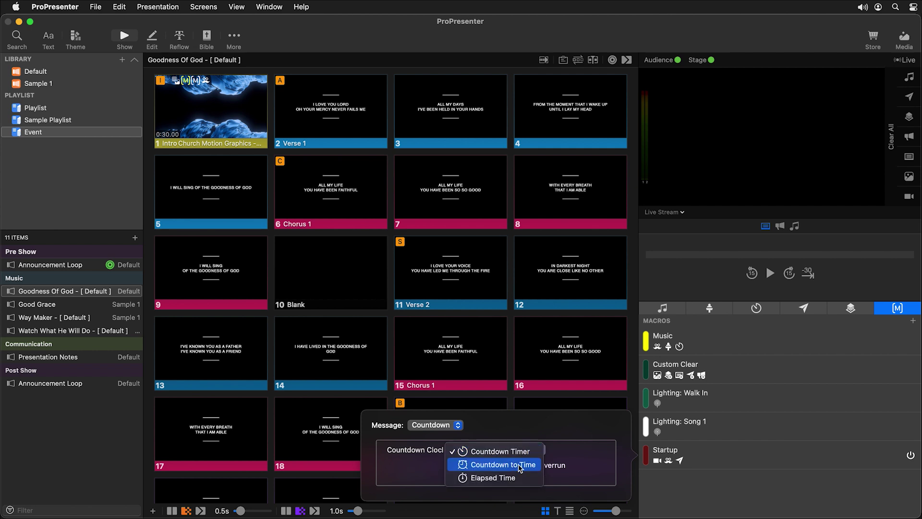
{"action": "left_click", "coordinate": [513, 465]}
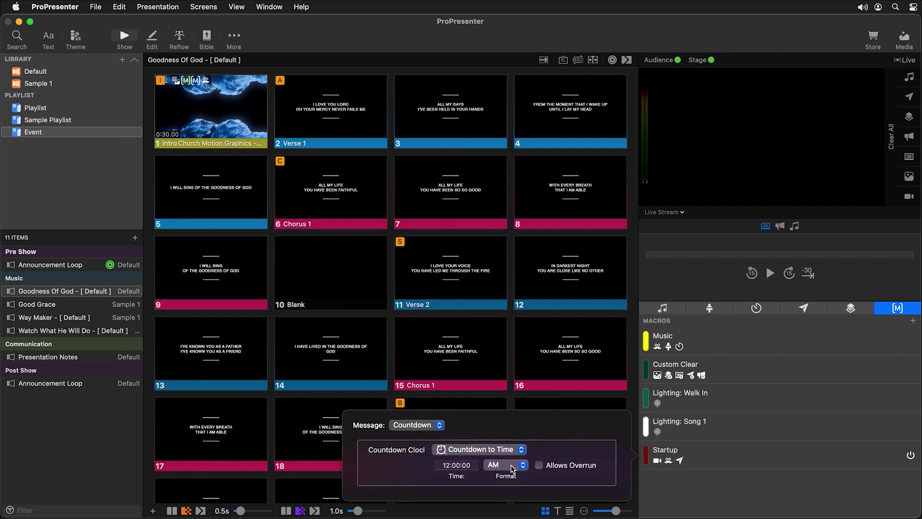
{"action": "left_click", "coordinate": [498, 453]}
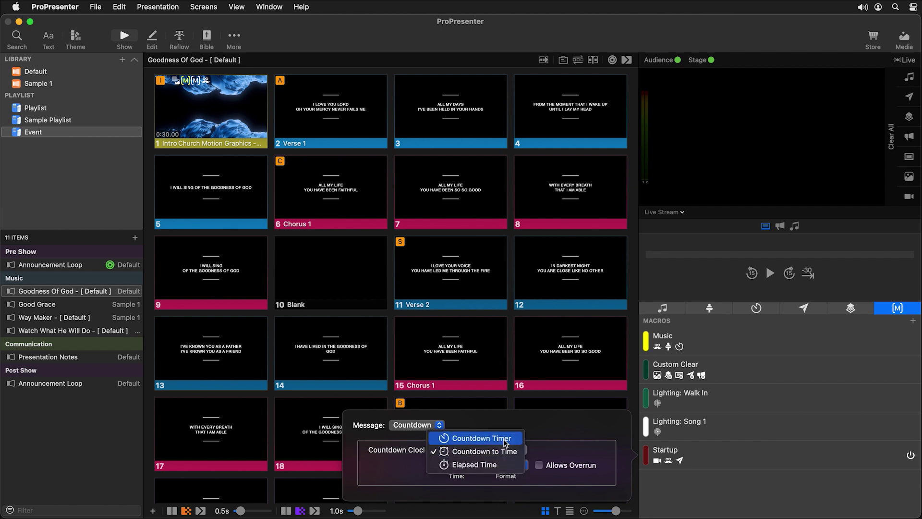
{"action": "left_click", "coordinate": [504, 443]}
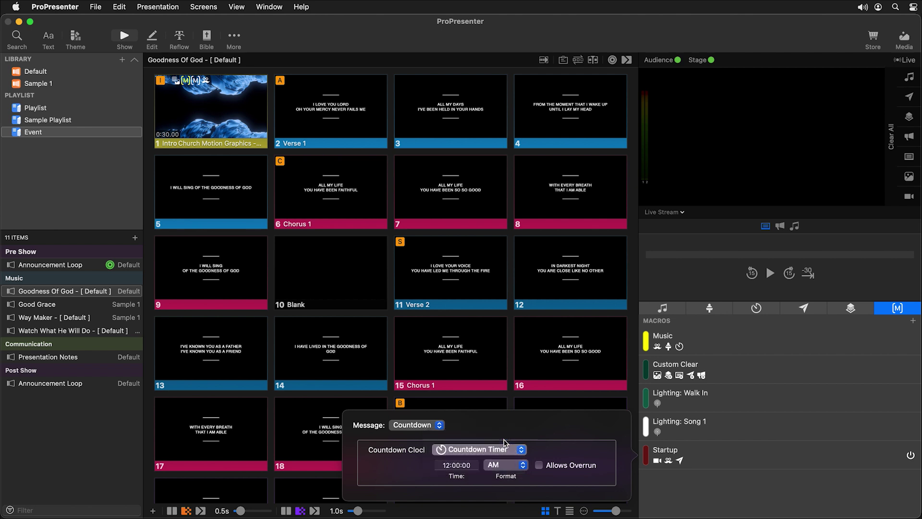
{"action": "left_click", "coordinate": [703, 514]}
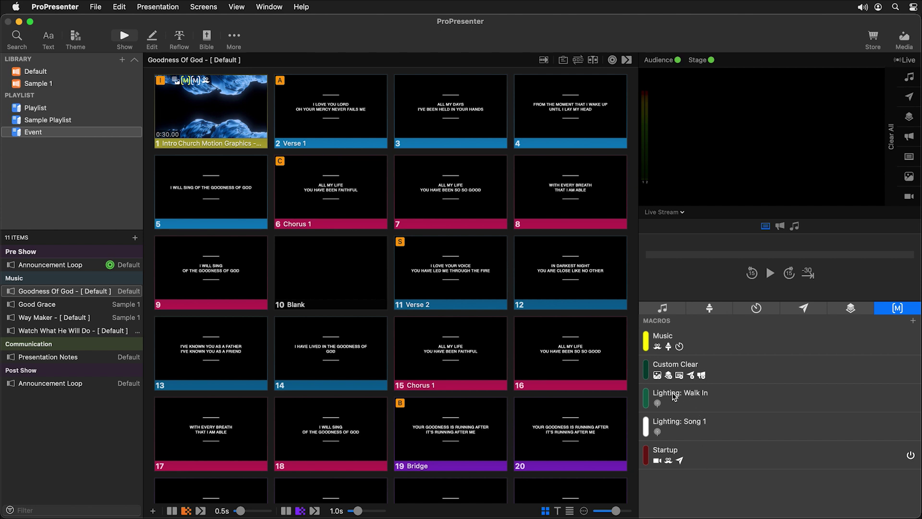
Add Lighting: Walk In into Startup, test Startup, then Clear All the output
{"action": "left_click_drag", "start_coordinate": [698, 397], "coordinate": [725, 455]}
{"action": "left_click_drag", "start_coordinate": [374, 29], "coordinate": [487, 32]}
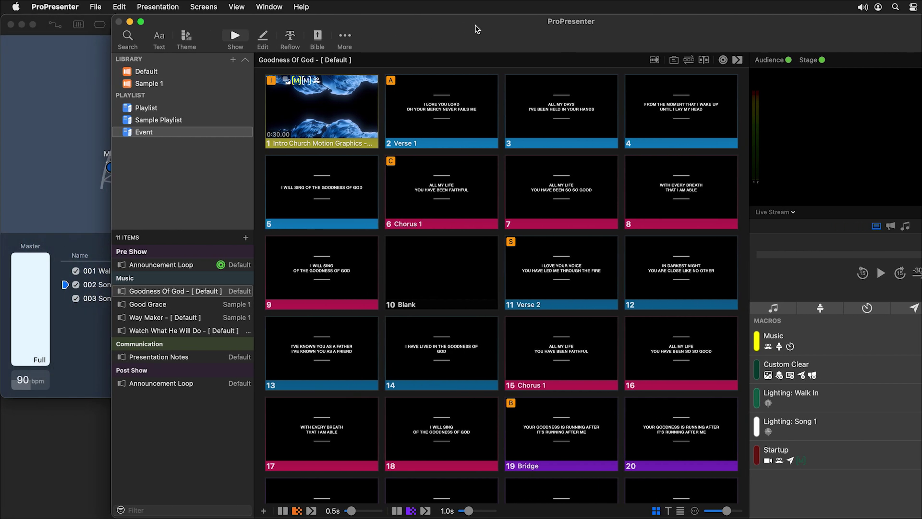
{"action": "left_click", "coordinate": [799, 458]}
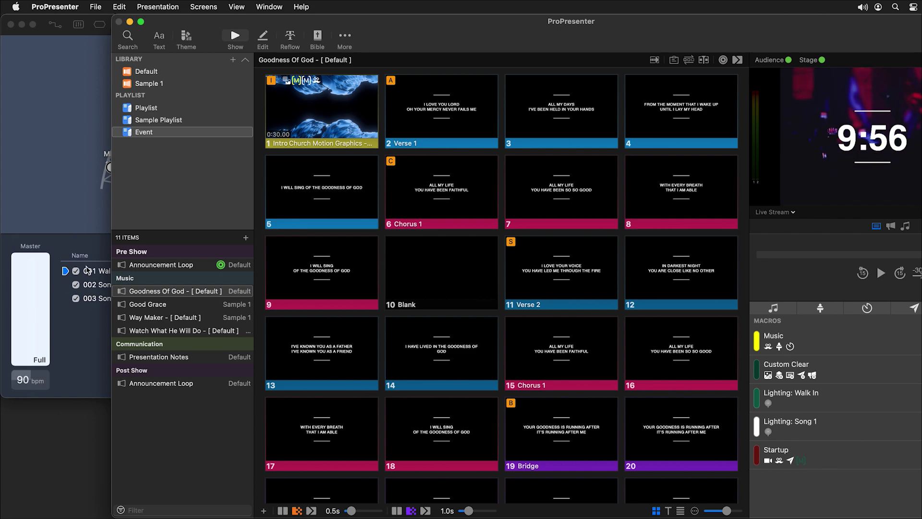
{"action": "double_click", "coordinate": [536, 40]}
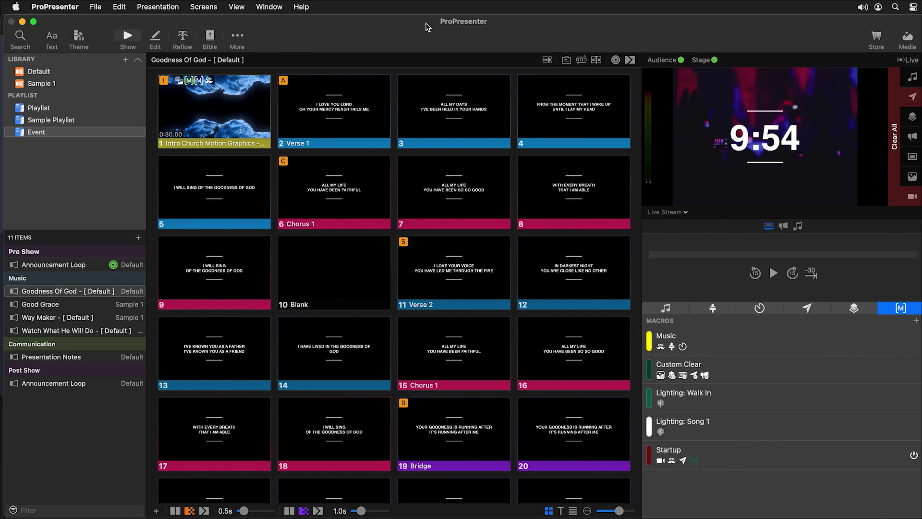
{"action": "left_click", "coordinate": [890, 198]}
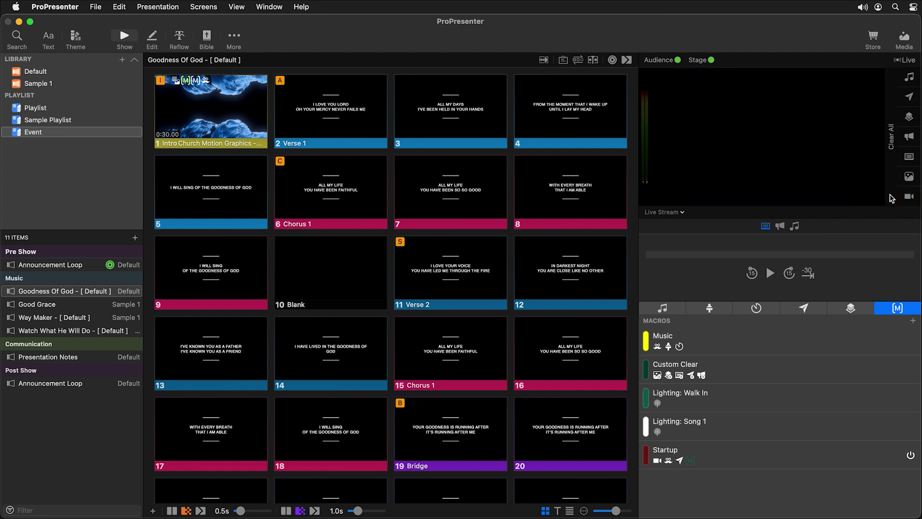
Create a calendar event named Reset repeating every Sunday at 2:00 PM
{"action": "left_click", "coordinate": [236, 8]}
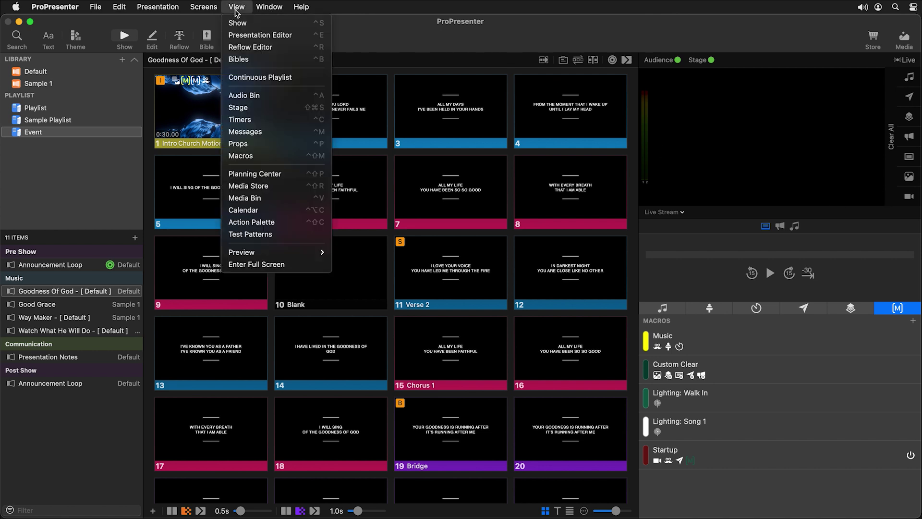
{"action": "left_click", "coordinate": [262, 210]}
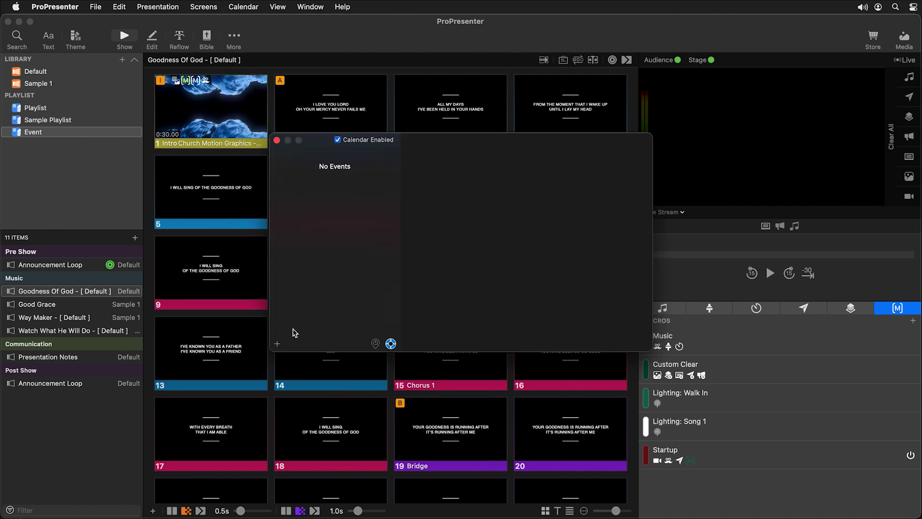
{"action": "left_click", "coordinate": [278, 345]}
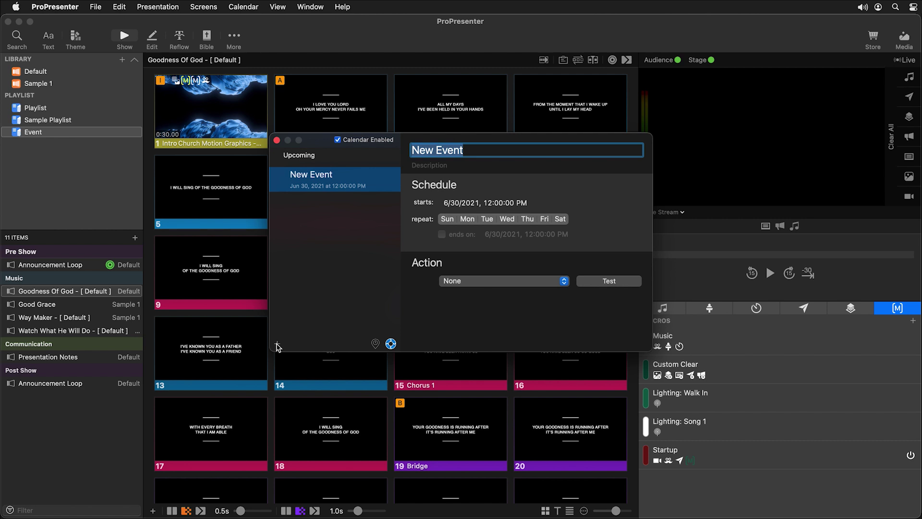
{"action": "type", "text": "Reset"}
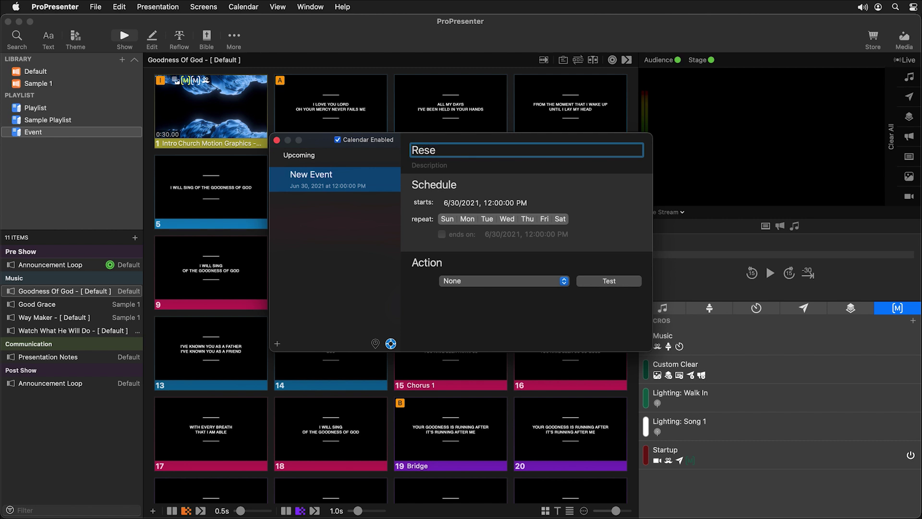
{"action": "left_click", "coordinate": [512, 165]}
{"action": "left_click", "coordinate": [540, 184]}
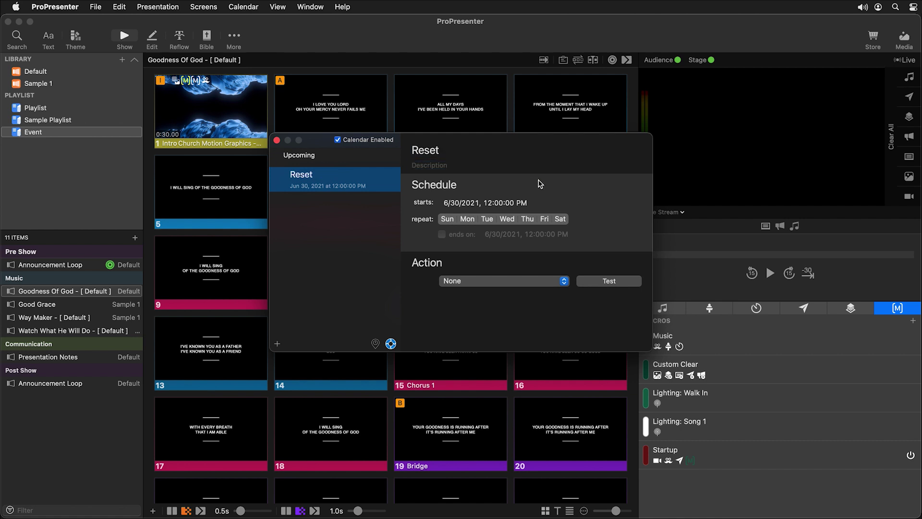
{"action": "left_click", "coordinate": [447, 220]}
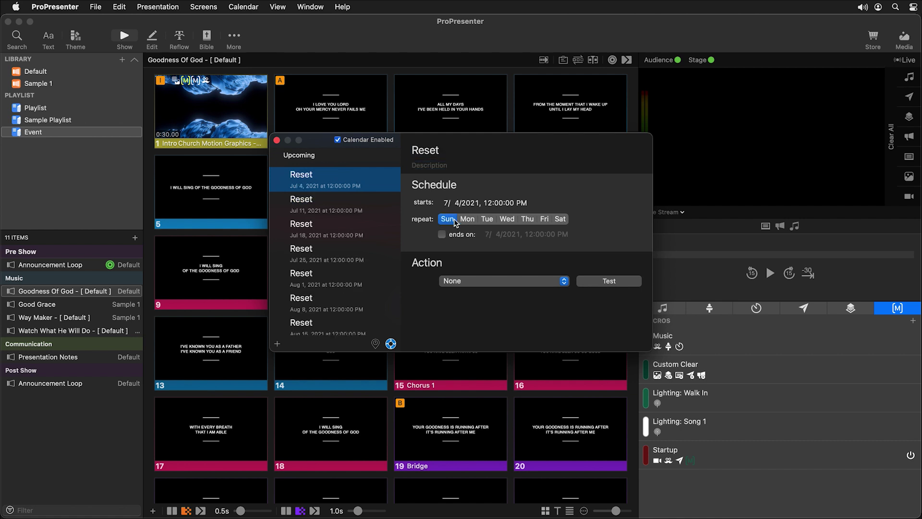
{"action": "left_click", "coordinate": [489, 203]}
{"action": "type", "text": "2"}
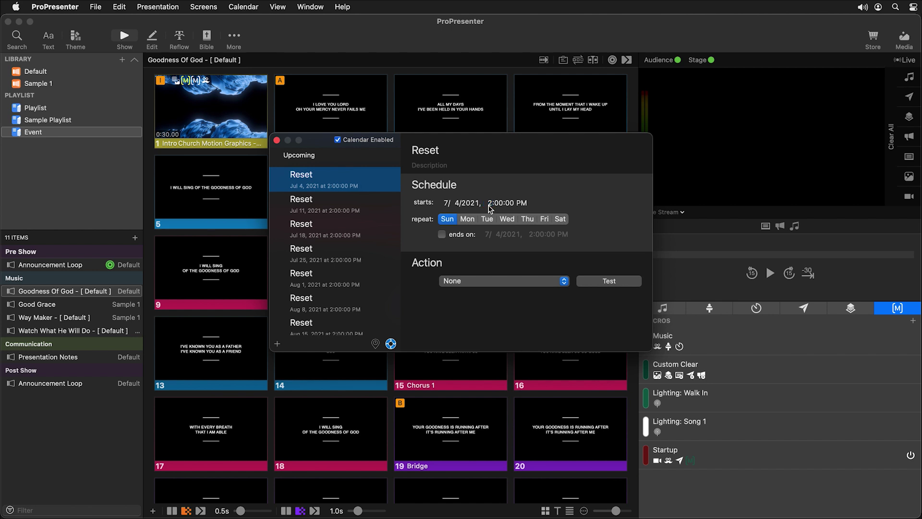
Make the Reset event run the Startup macro, then move the Macros tab leftmost
{"action": "left_click", "coordinate": [479, 283]}
{"action": "mouse_move", "coordinate": [477, 313]}
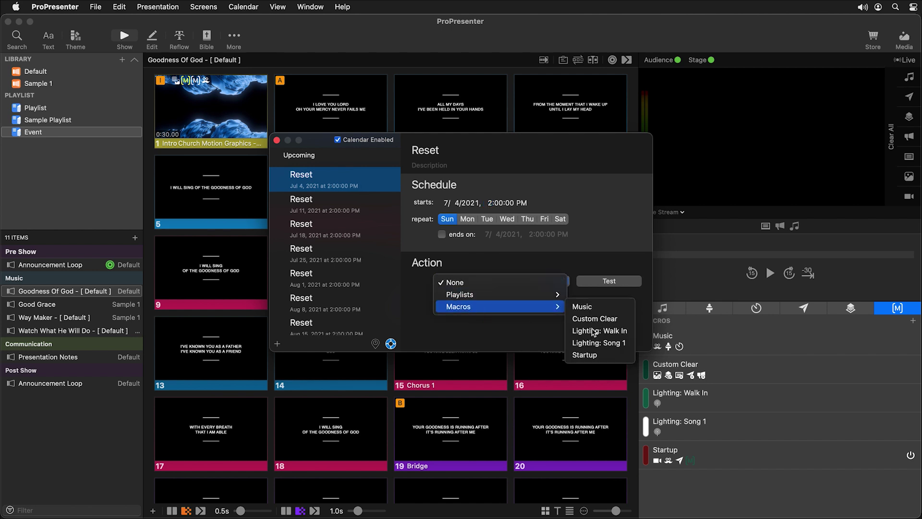
{"action": "left_click", "coordinate": [608, 358]}
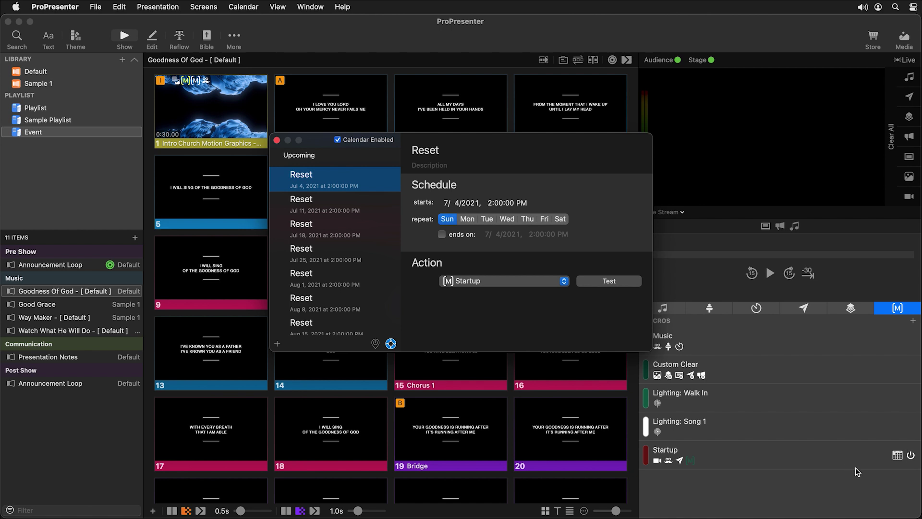
{"action": "left_click", "coordinate": [277, 139]}
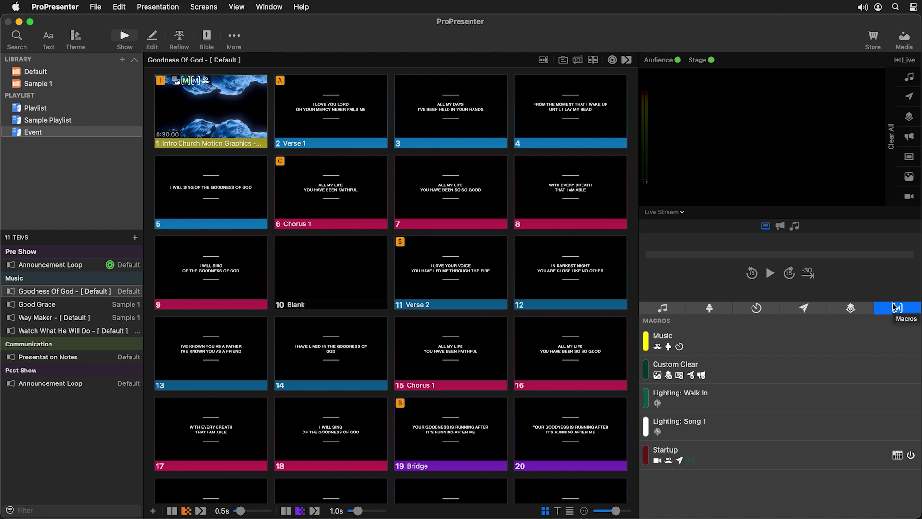
{"action": "left_click_drag", "start_coordinate": [896, 312], "coordinate": [664, 311]}
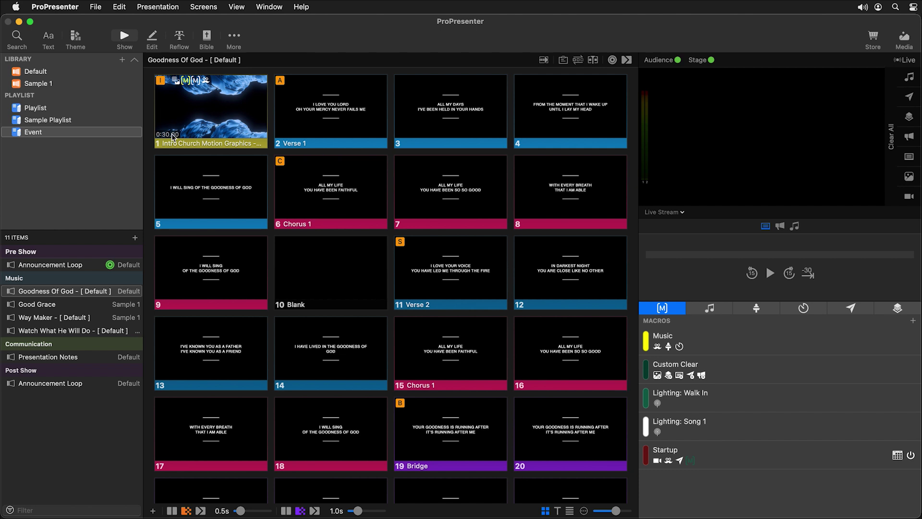
{"action": "left_click", "coordinate": [66, 8]}
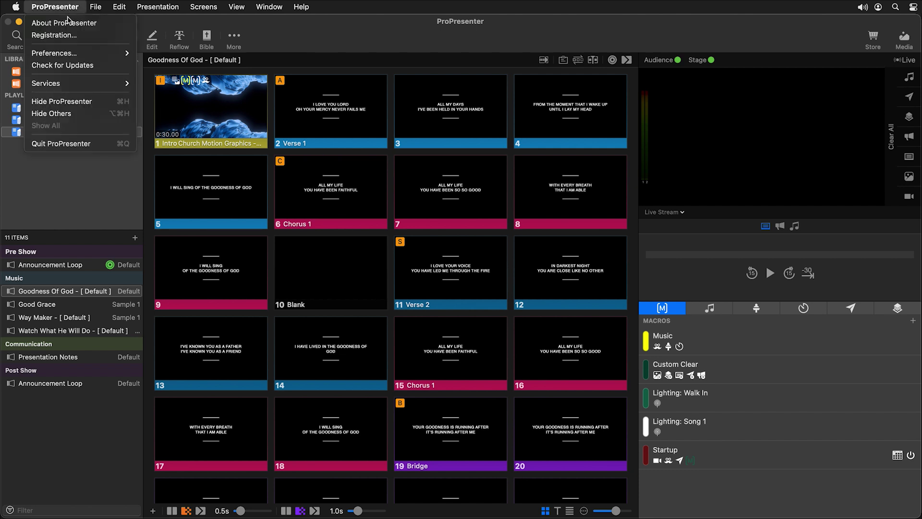
{"action": "mouse_move", "coordinate": [81, 53]}
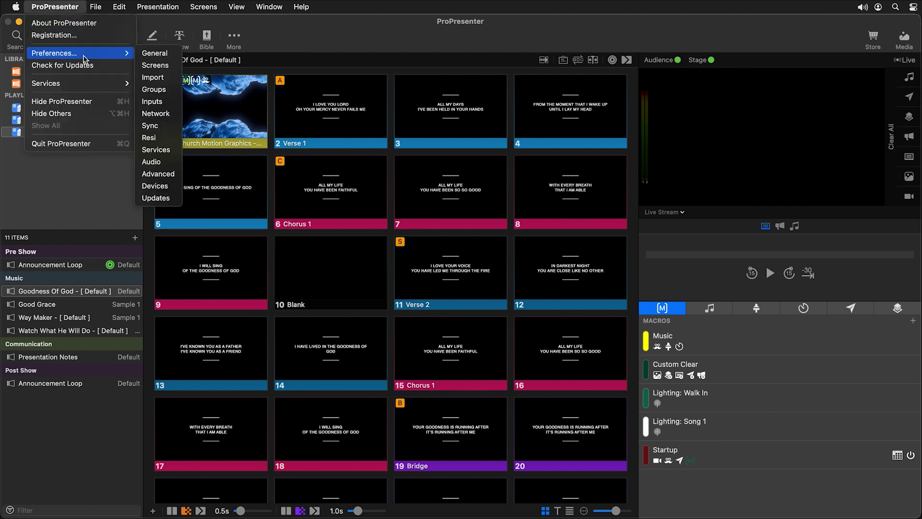
{"action": "left_click", "coordinate": [171, 187]}
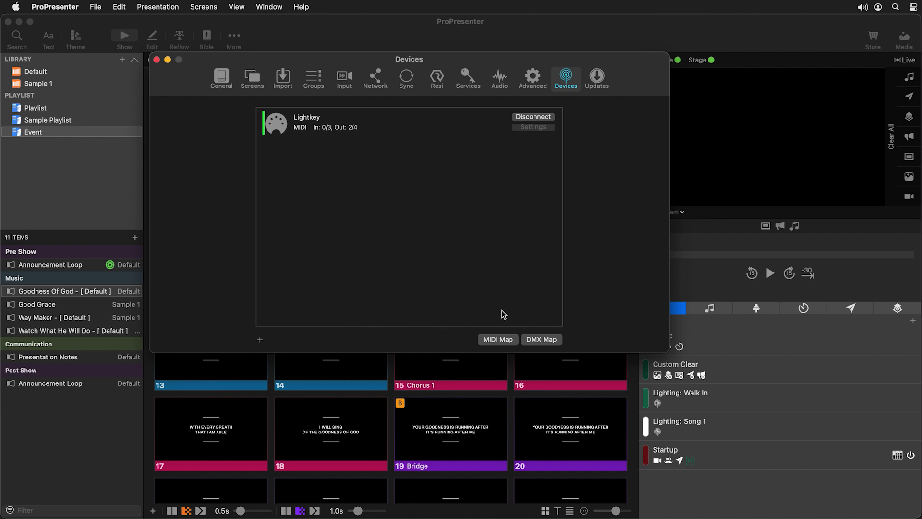
{"action": "left_click", "coordinate": [499, 341]}
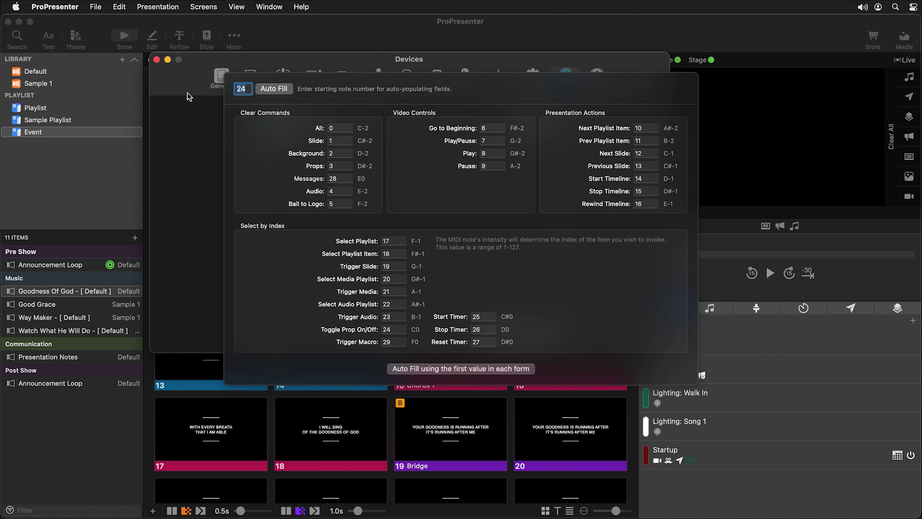
{"action": "left_click", "coordinate": [157, 59]}
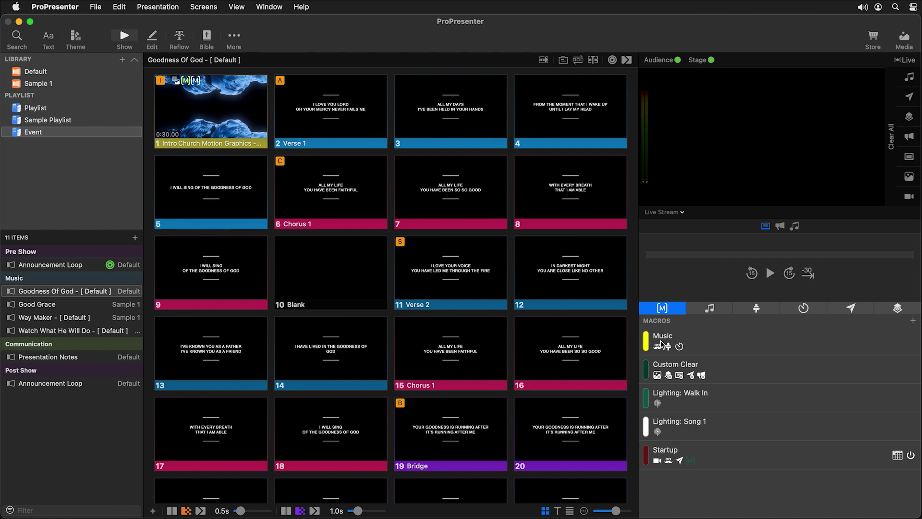
Add an Audience Look > Default action to the first intro video slide
{"action": "right_click", "coordinate": [221, 109]}
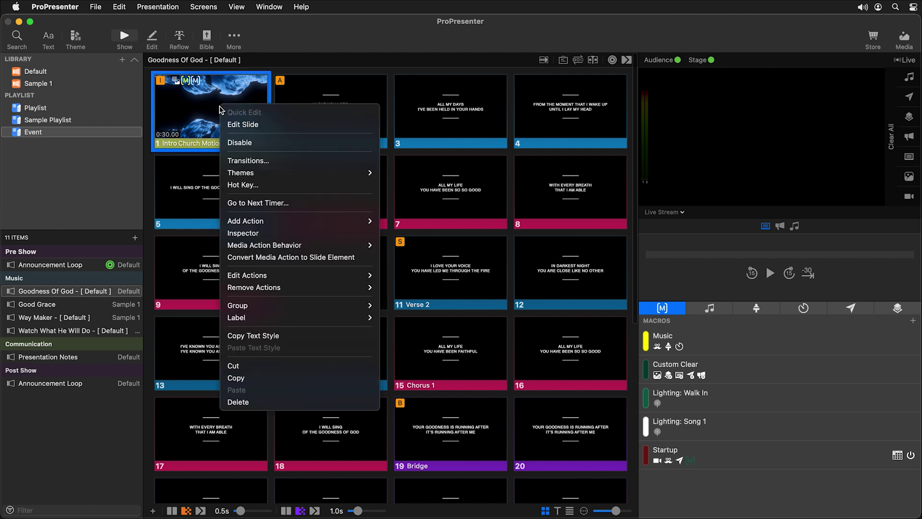
{"action": "mouse_move", "coordinate": [294, 222]}
{"action": "mouse_move", "coordinate": [407, 238]}
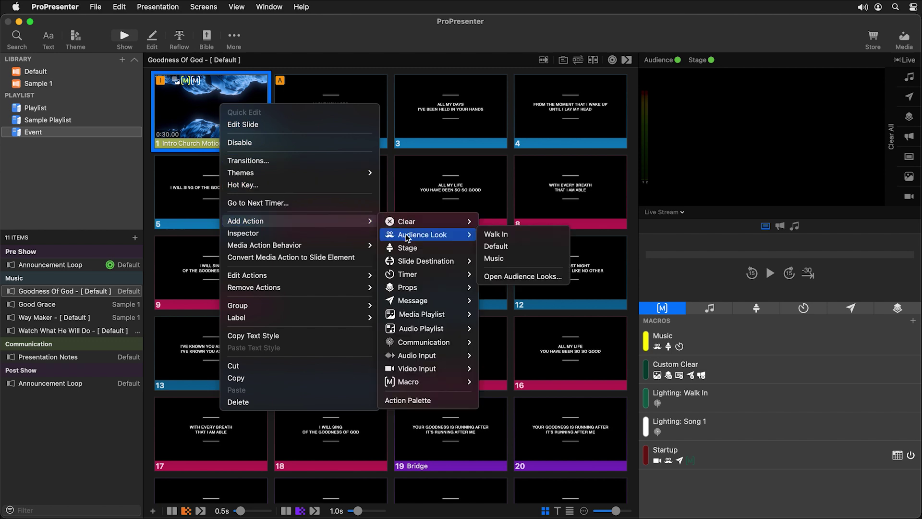
{"action": "left_click", "coordinate": [517, 250]}
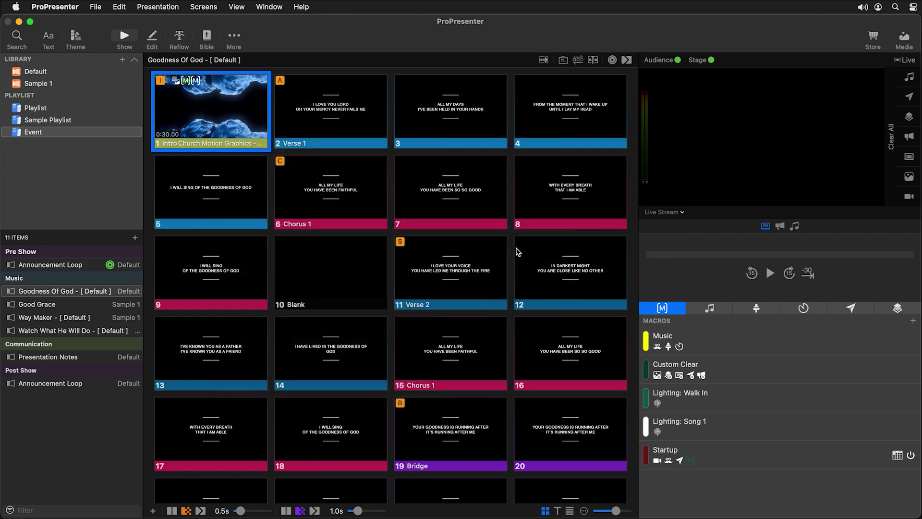